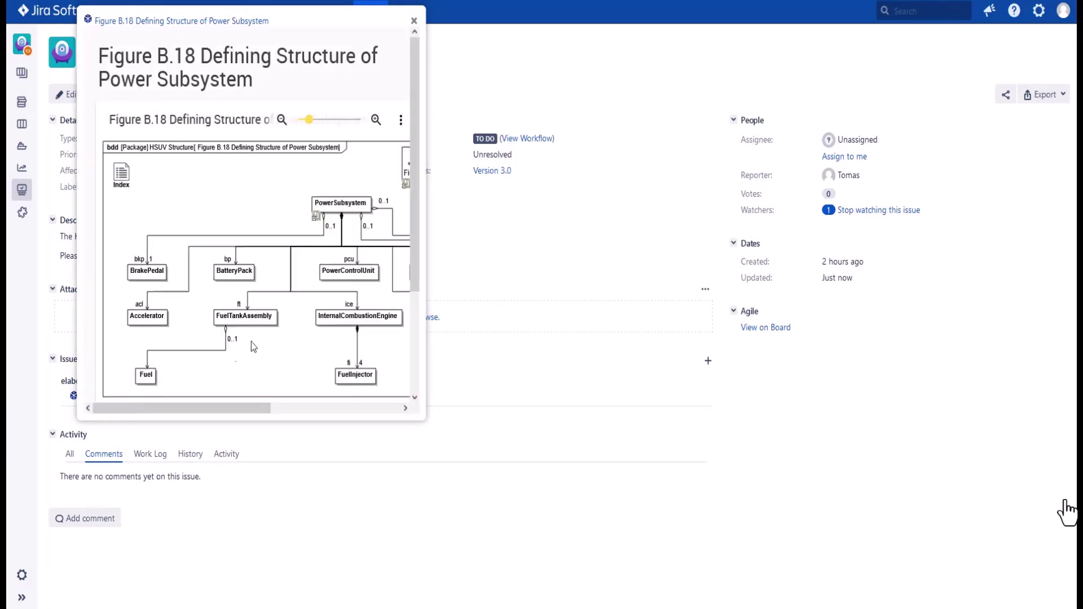
Step: Browse the Figure B.18 Power Subsystem diagram preview, then dismiss it to return to issue OP-24
{"action": "scroll", "coordinate": [286, 326], "scroll_direction": "down", "scroll_amount": 2}
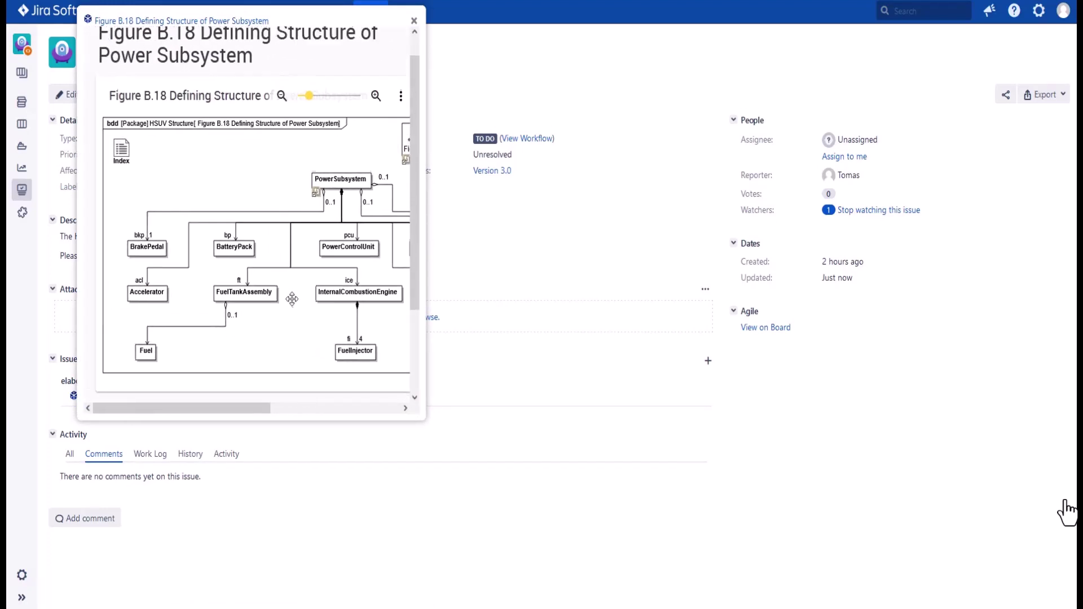
{"action": "scroll", "coordinate": [291, 299], "scroll_direction": "up", "scroll_amount": 1}
{"action": "scroll", "coordinate": [292, 299], "scroll_direction": "right", "scroll_amount": 1}
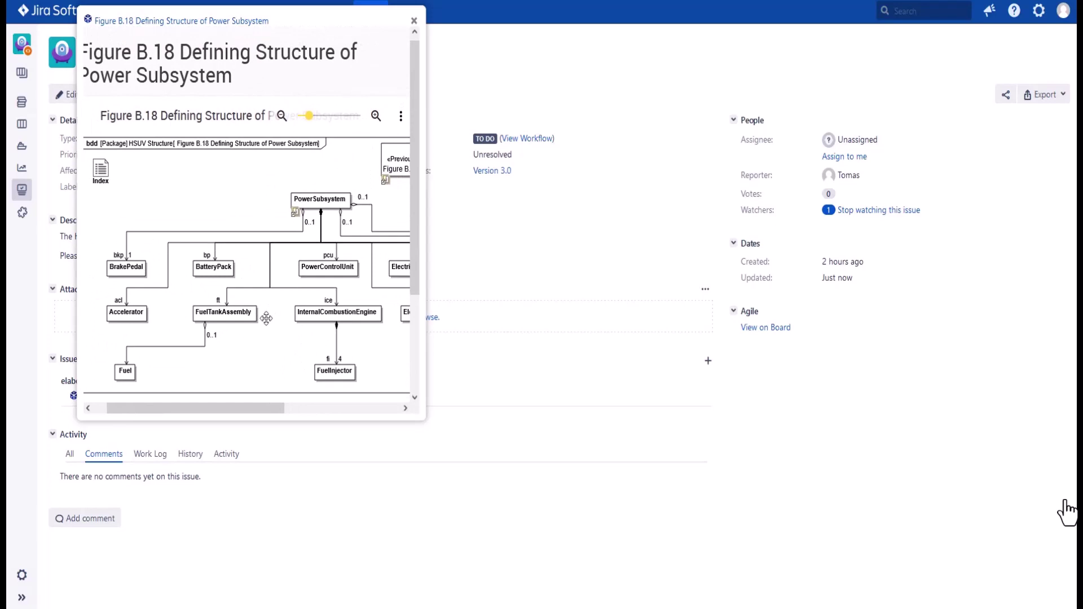
{"action": "left_click", "coordinate": [265, 494]}
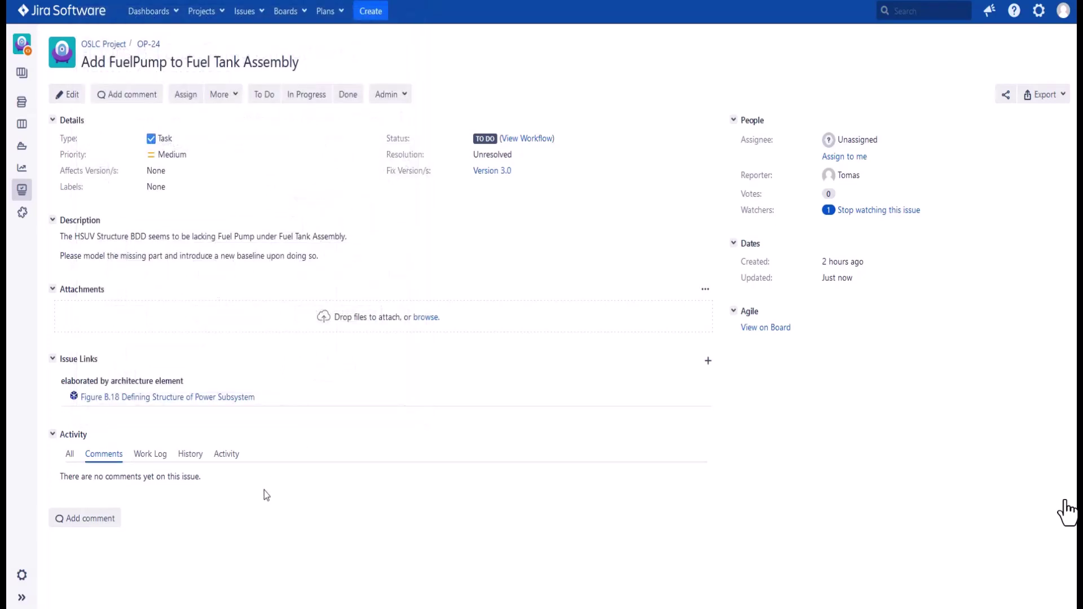
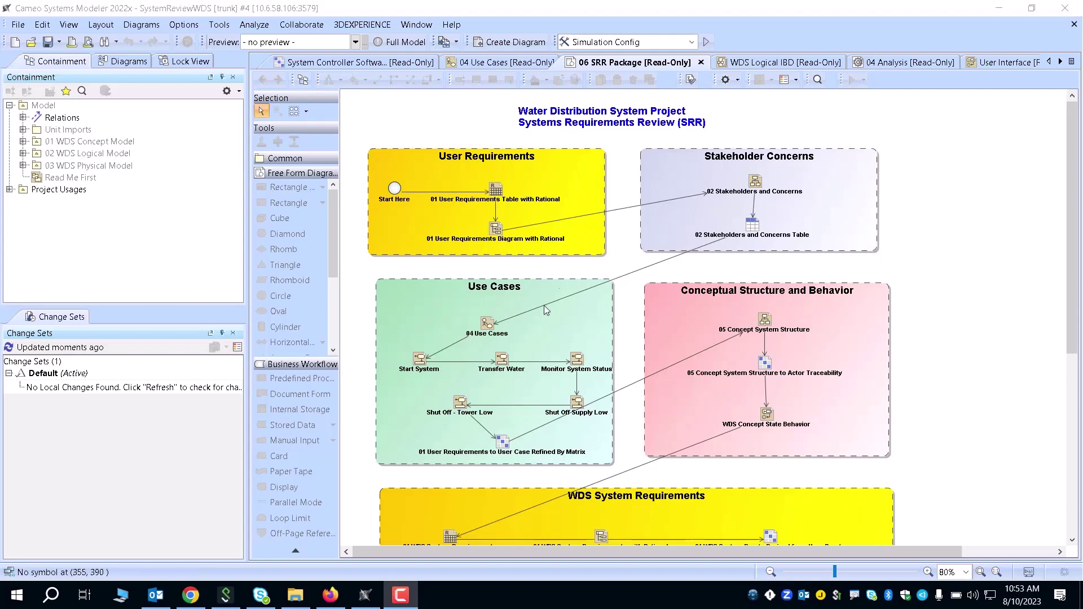
Step: Scroll through the SRR package diagram, then bring up the WDS Jira Kanban board in Firefox
{"action": "scroll", "coordinate": [691, 407], "scroll_direction": "down", "scroll_amount": 2}
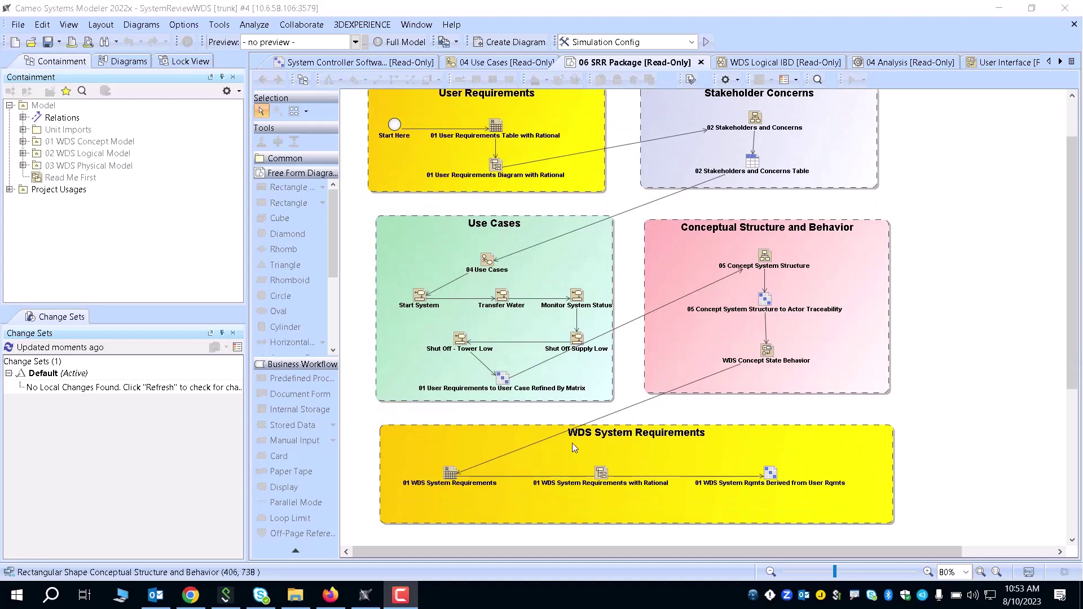
{"action": "scroll", "coordinate": [610, 403], "scroll_direction": "up", "scroll_amount": 2}
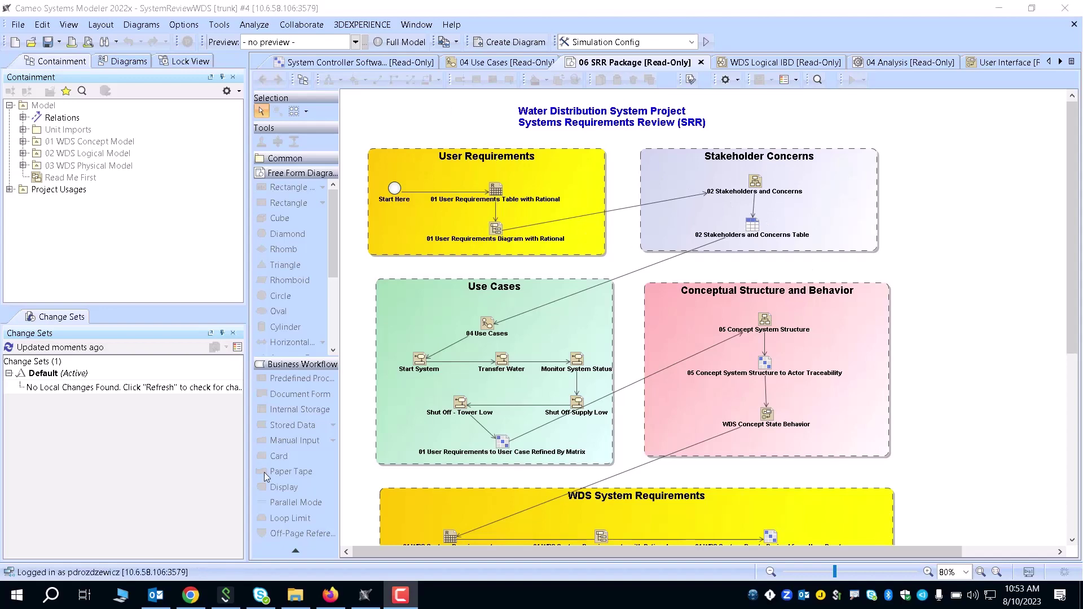
{"action": "left_click", "coordinate": [322, 593]}
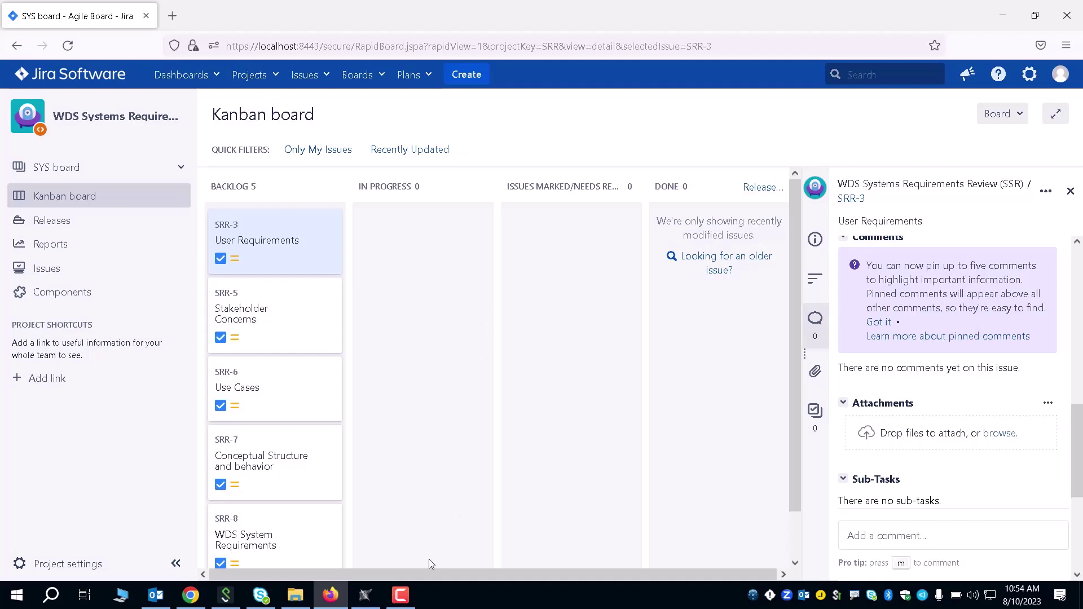
Step: Return from the Jira board to Cameo Systems Modeler's 06 SRR Package diagram
{"action": "key", "text": "alt+Tab"}
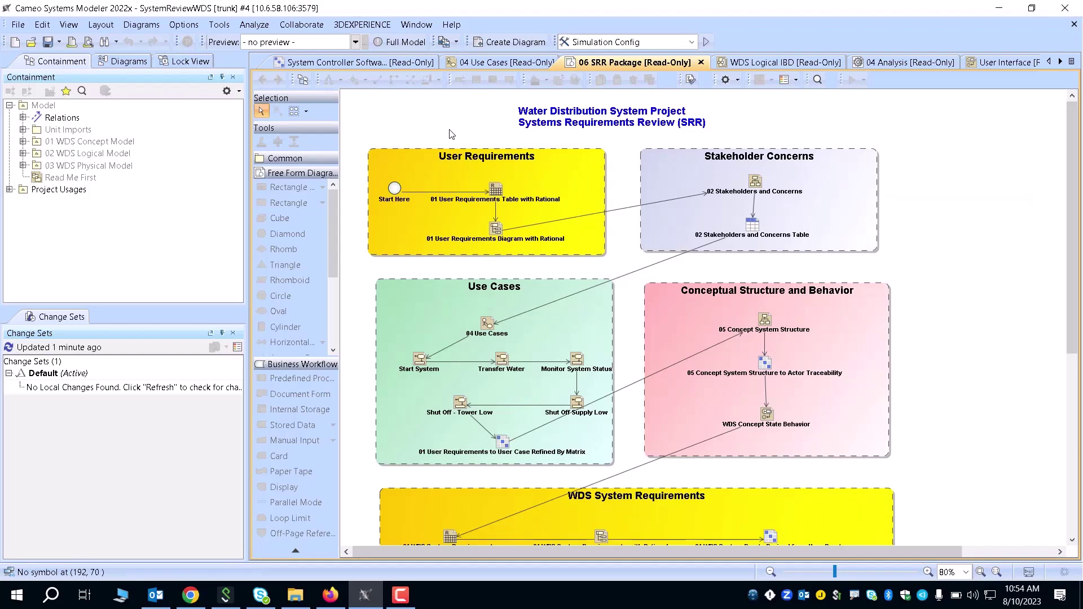
Step: Check the Collaborate menu, then reveal the Cameo Collaborator commands: Publish, Show Comments and Import Comments
{"action": "left_click", "coordinate": [299, 28]}
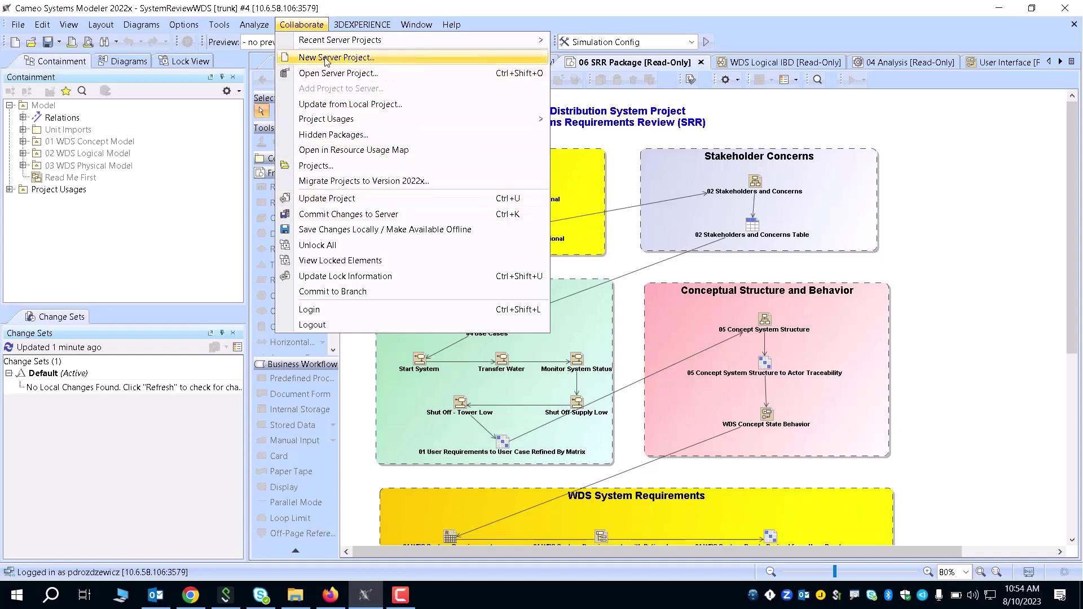
{"action": "left_click", "coordinate": [306, 25]}
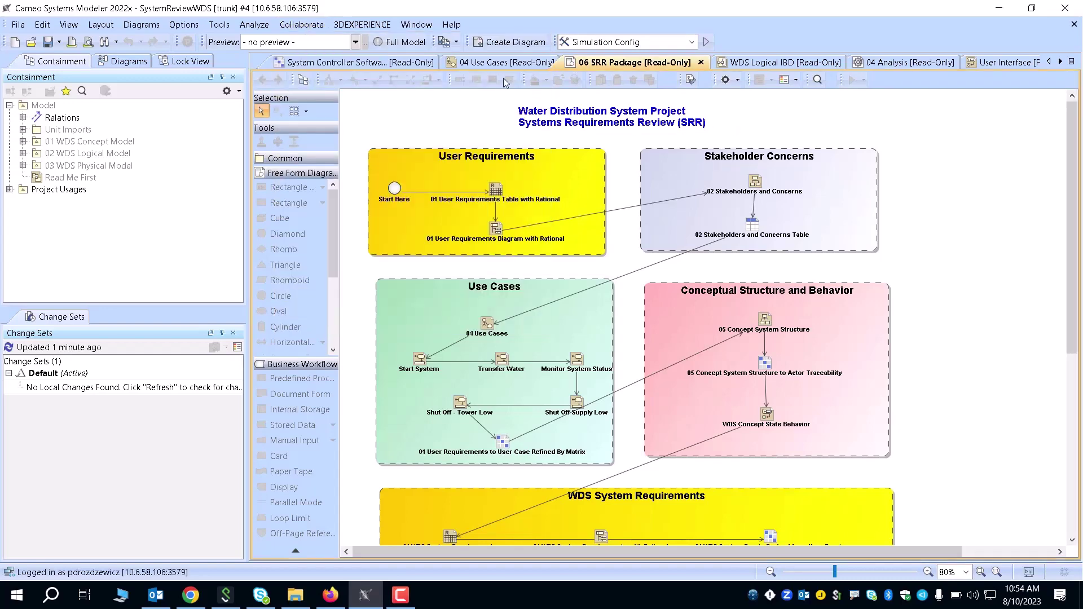
{"action": "left_click", "coordinate": [220, 26]}
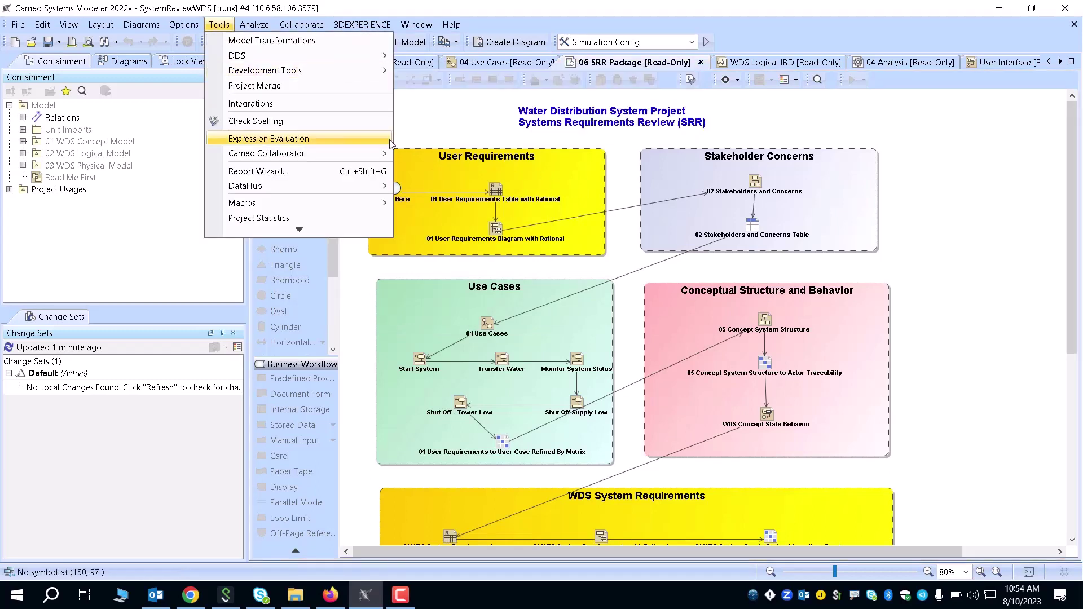
{"action": "mouse_move", "coordinate": [288, 151]}
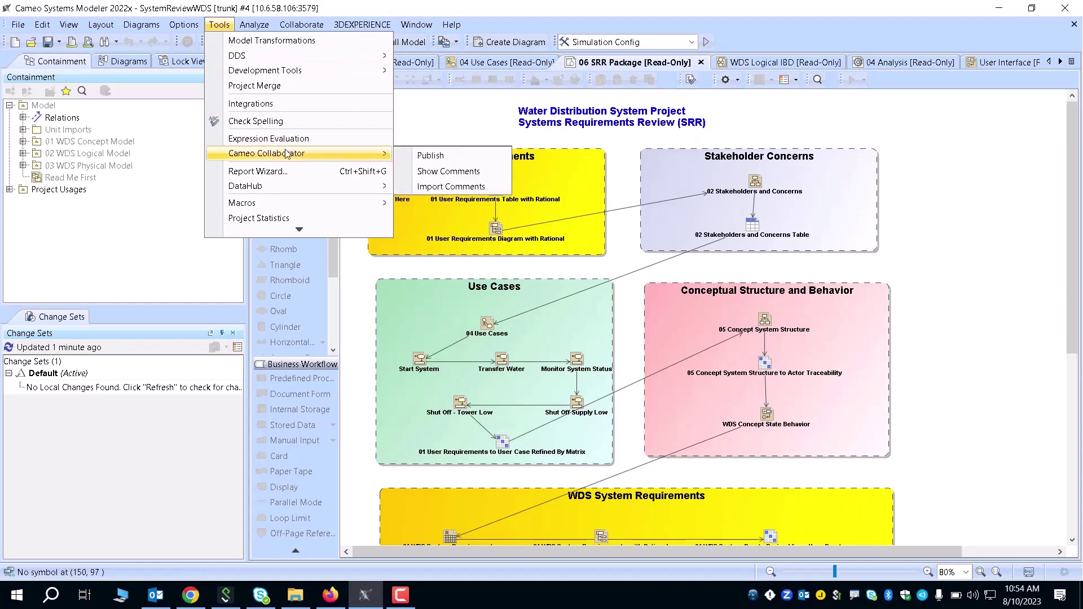
Step: Prepare a Collaborator publish with the SysML template marked as an OSLC resource, then cancel it
{"action": "left_click", "coordinate": [418, 155]}
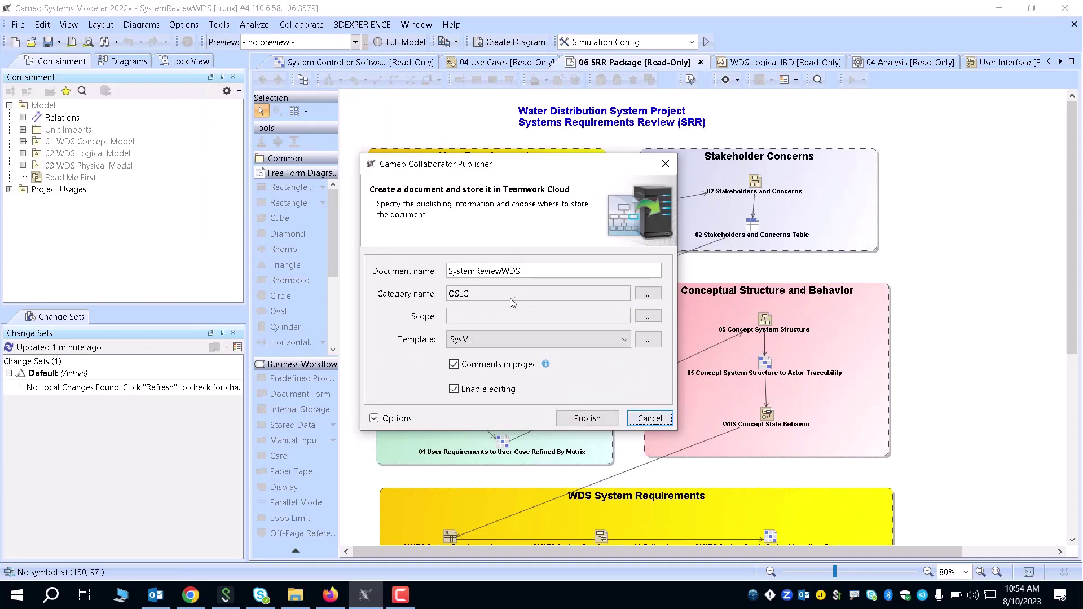
{"action": "left_click", "coordinate": [536, 341]}
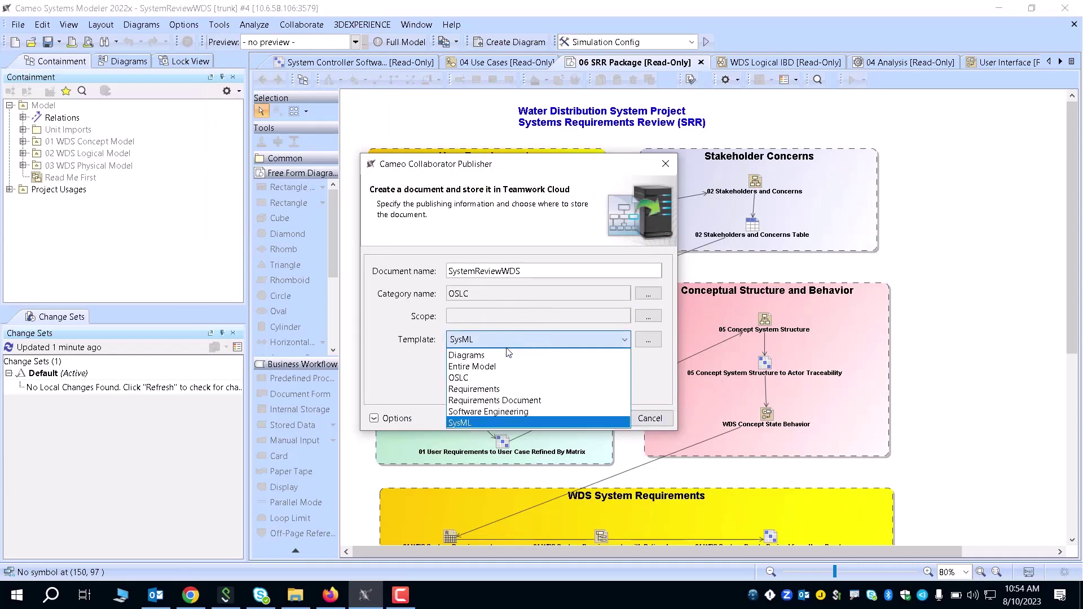
{"action": "left_click", "coordinate": [477, 423]}
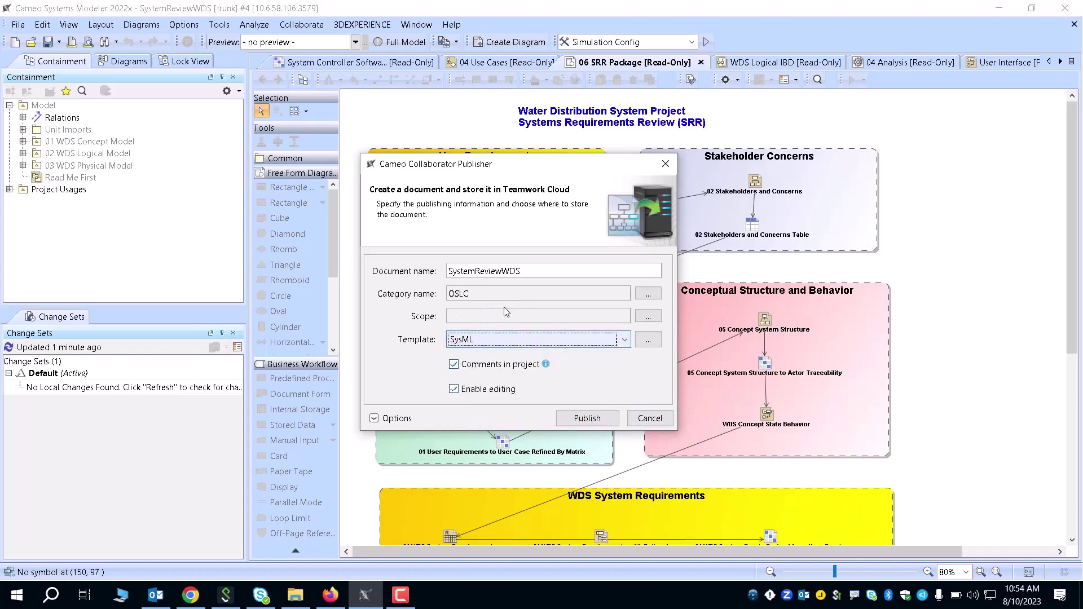
{"action": "left_click", "coordinate": [378, 419]}
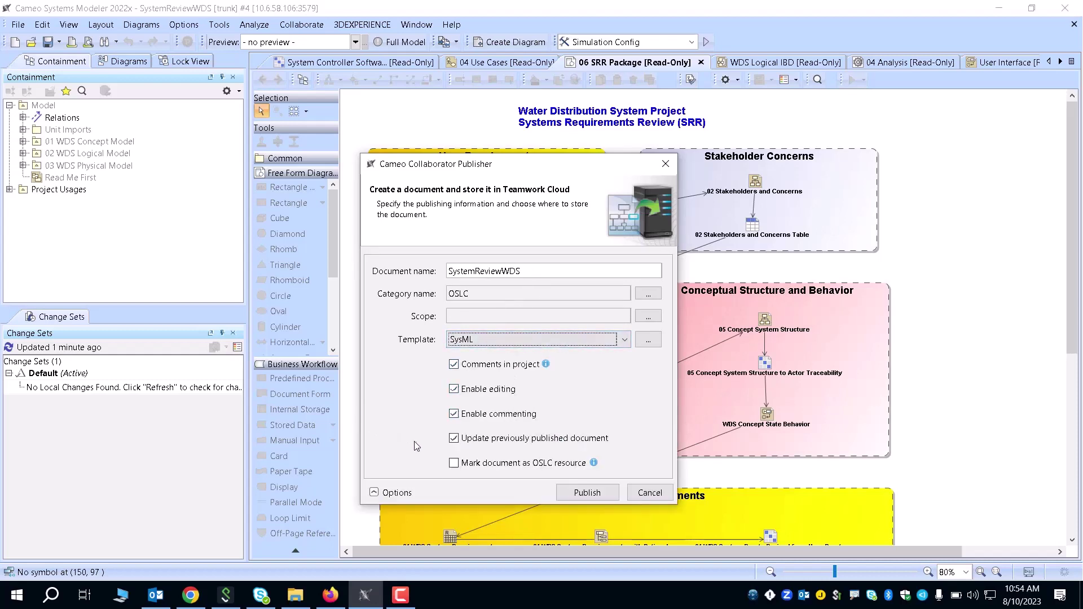
{"action": "left_click", "coordinate": [456, 464]}
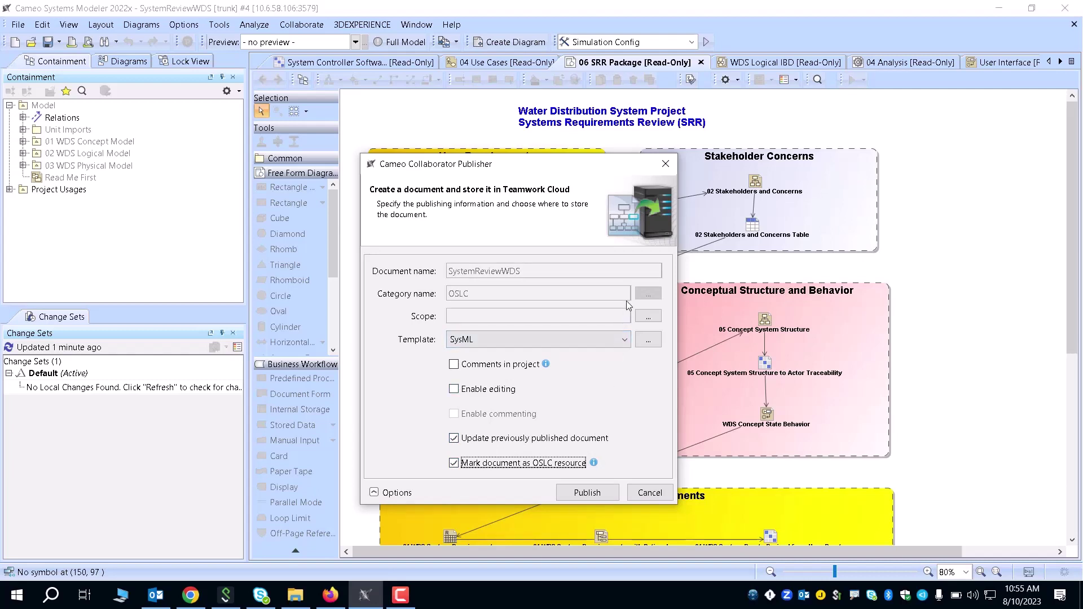
{"action": "left_click", "coordinate": [665, 493]}
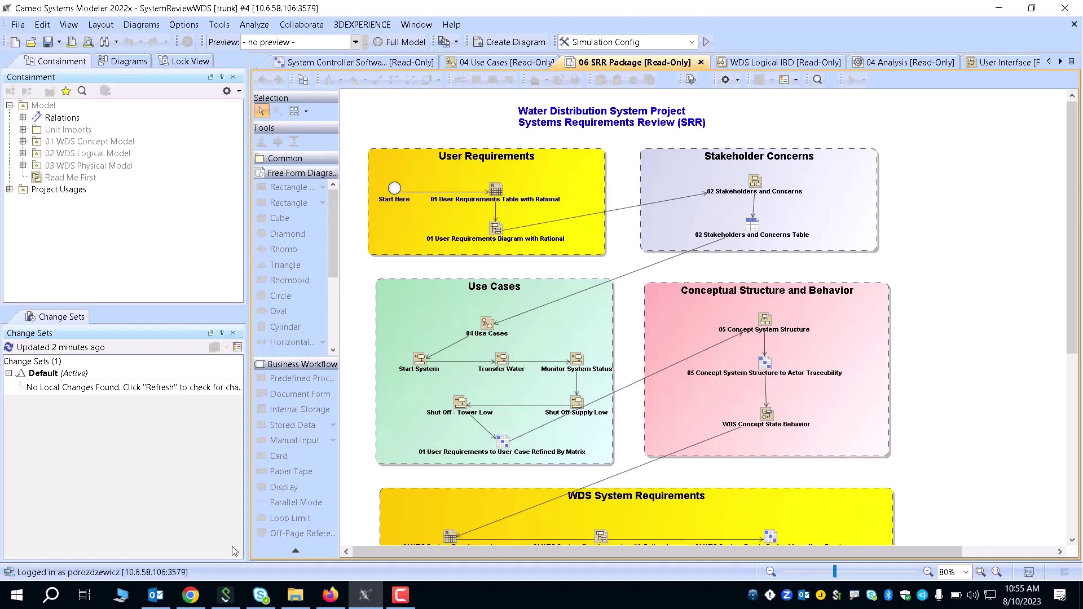
Step: Back in Jira, dismiss the update notice and reach Manage apps, confirming the administrator password
{"action": "left_click", "coordinate": [330, 592]}
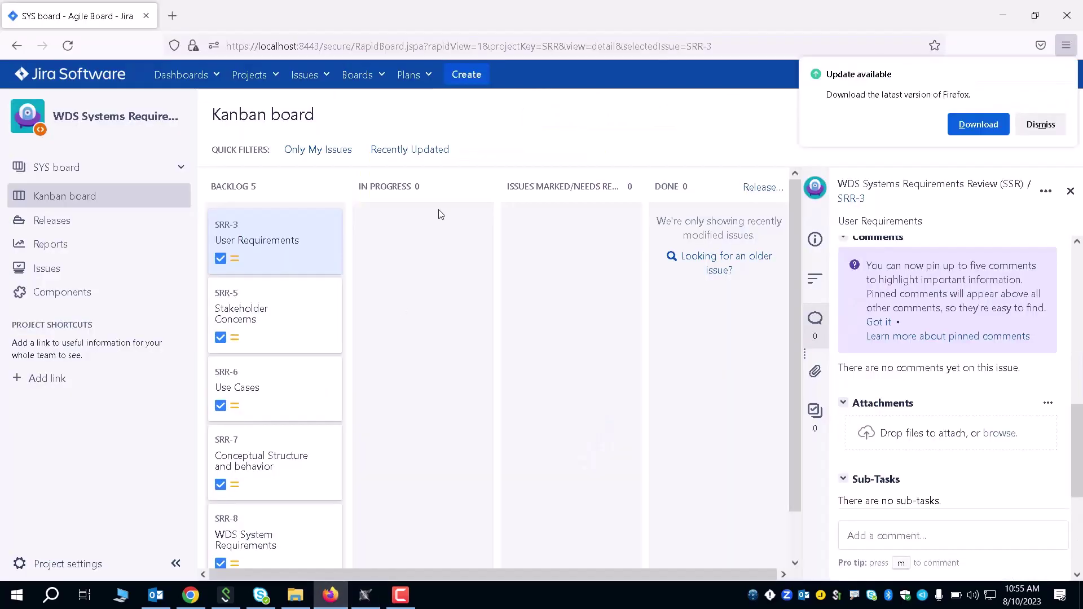
{"action": "left_click", "coordinate": [1041, 124]}
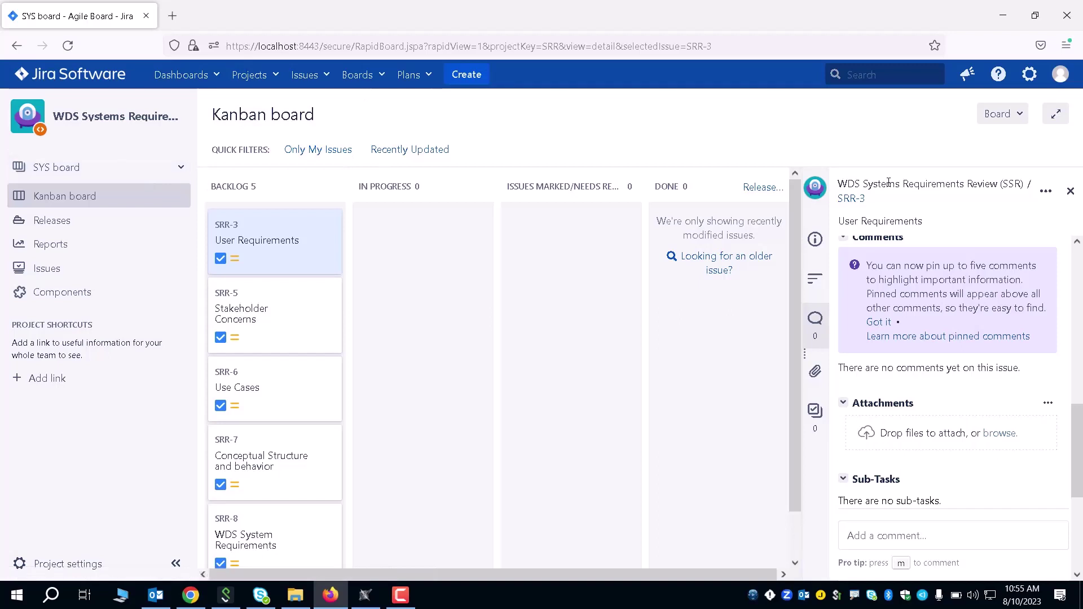
{"action": "left_click", "coordinate": [1030, 79]}
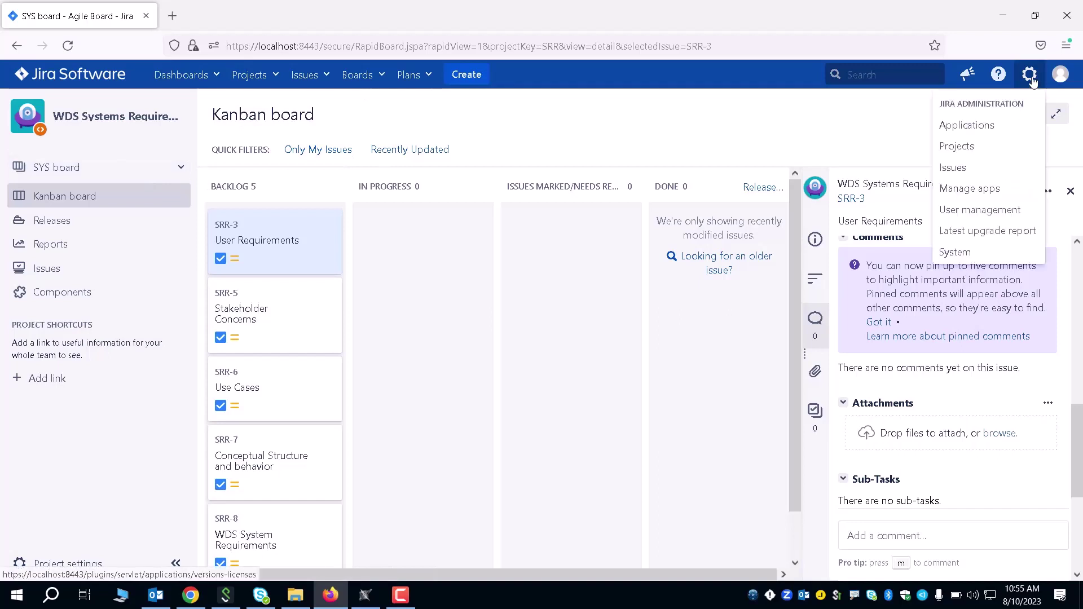
{"action": "left_click", "coordinate": [981, 188]}
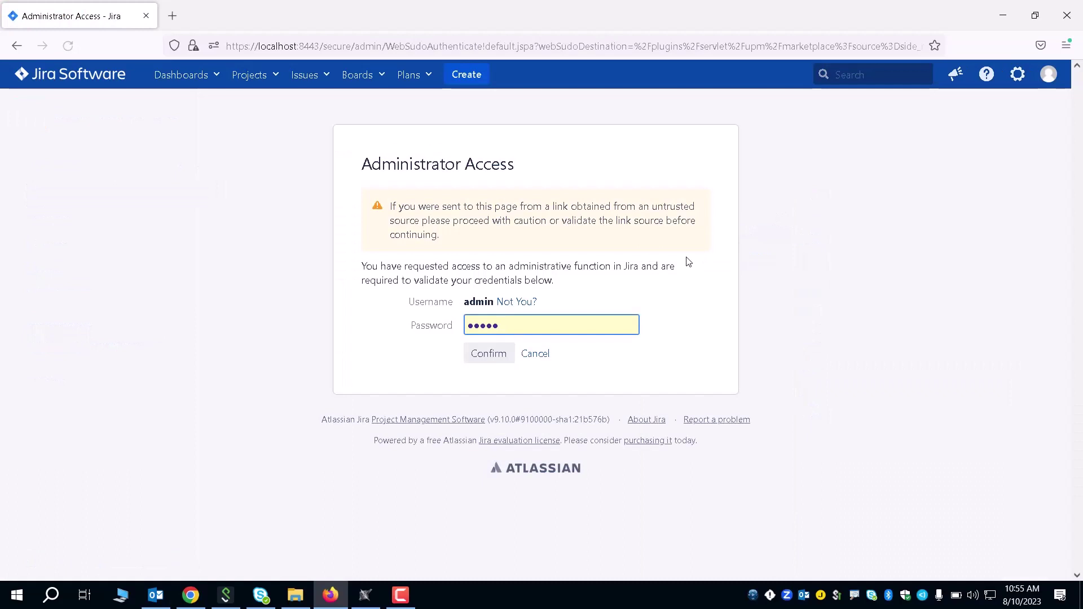
{"action": "left_click", "coordinate": [466, 356]}
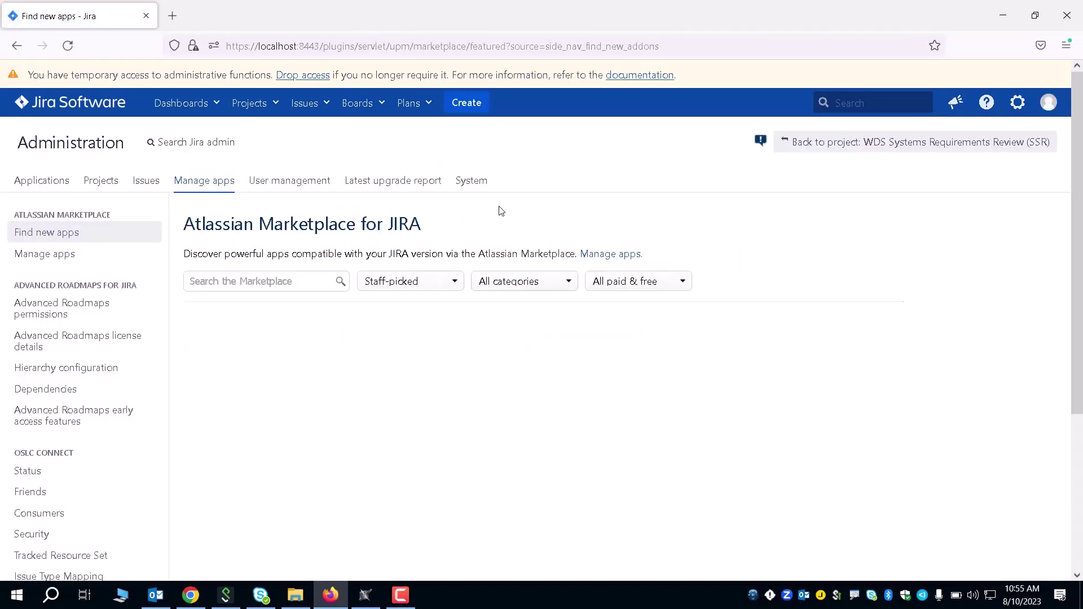
Step: Review the three user-installed apps, expanding and collapsing the OSLC Connect for Jira details
{"action": "left_click", "coordinate": [68, 252]}
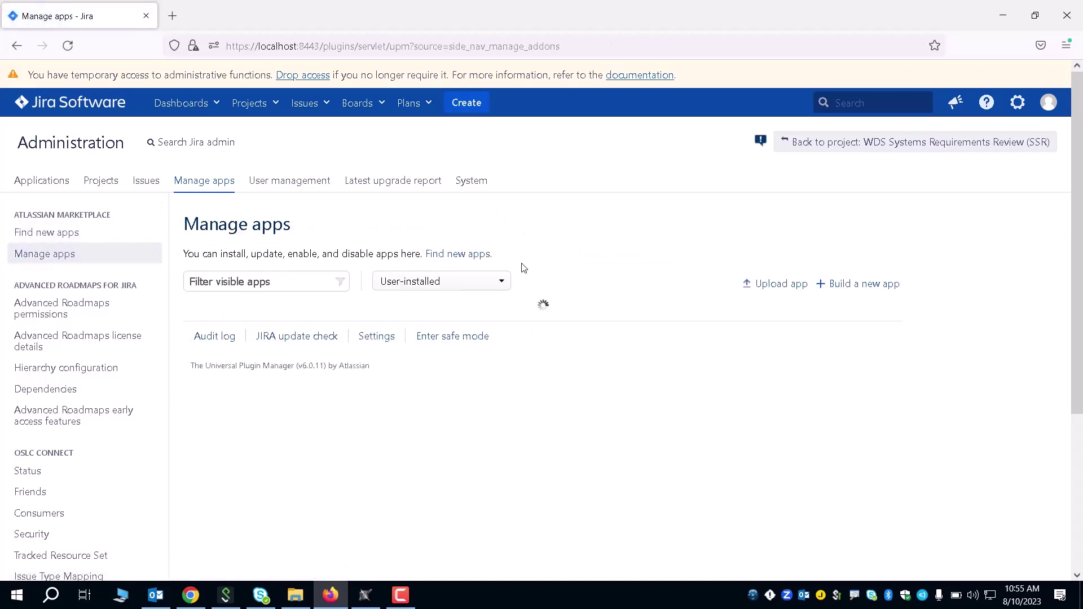
{"action": "scroll", "coordinate": [583, 263], "scroll_direction": "down", "scroll_amount": 1}
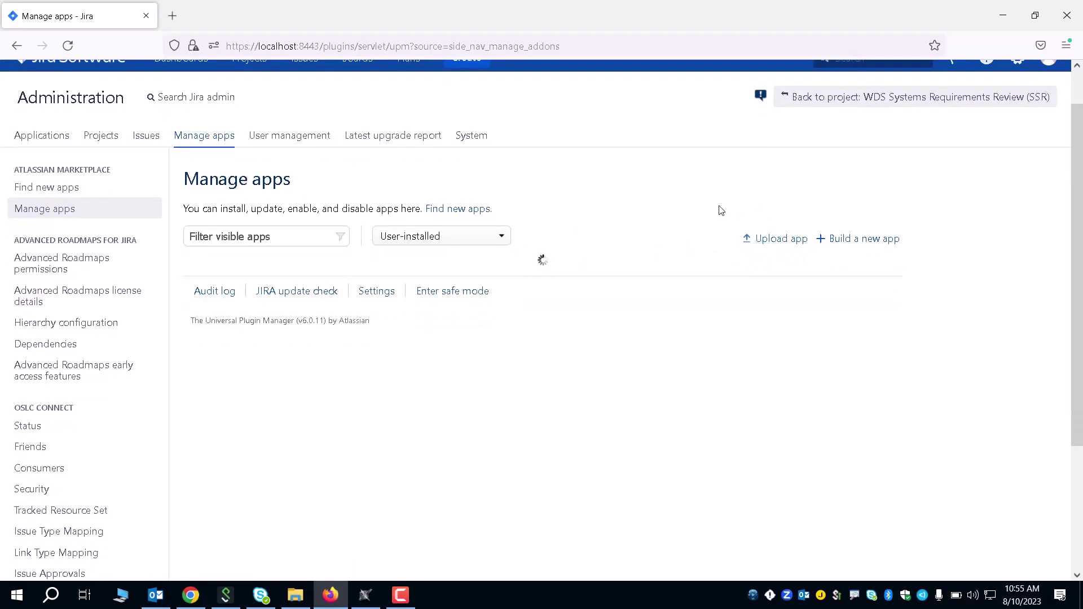
{"action": "scroll", "coordinate": [338, 300], "scroll_direction": "down", "scroll_amount": 1}
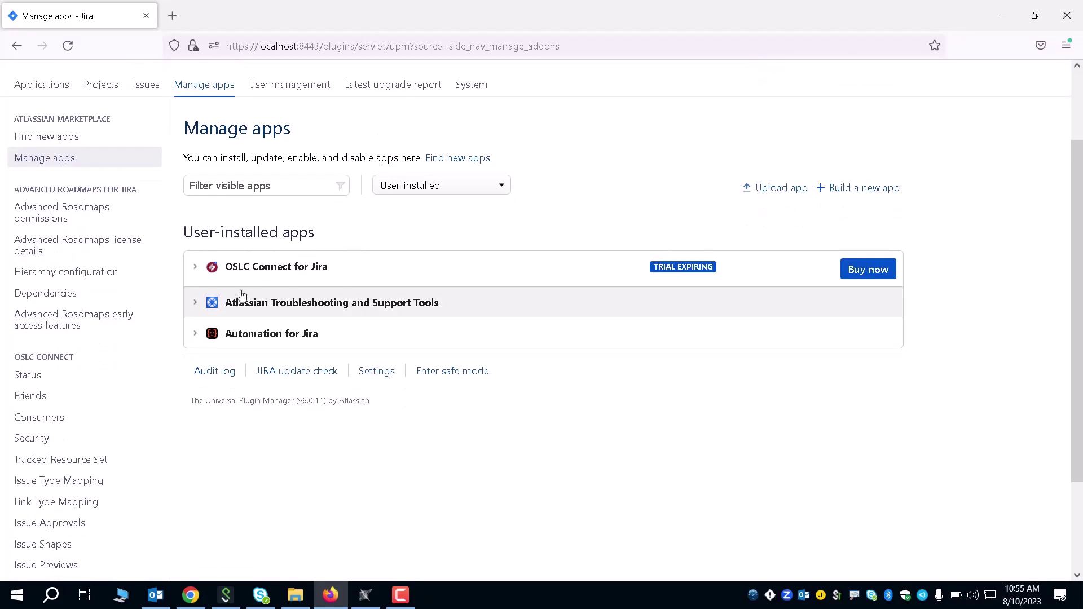
{"action": "left_click", "coordinate": [195, 267]}
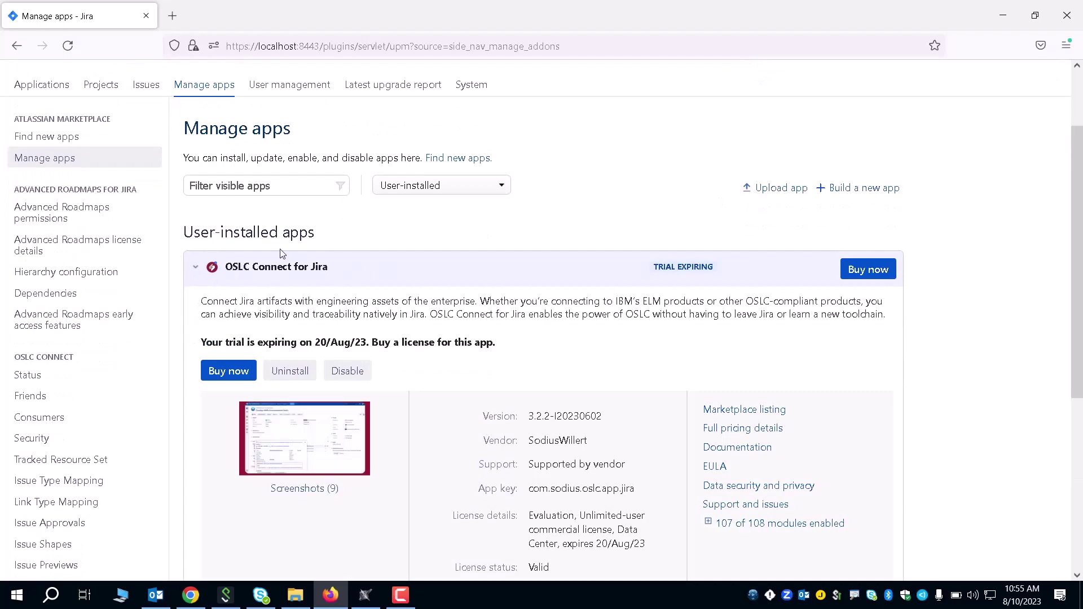
{"action": "left_click", "coordinate": [195, 267]}
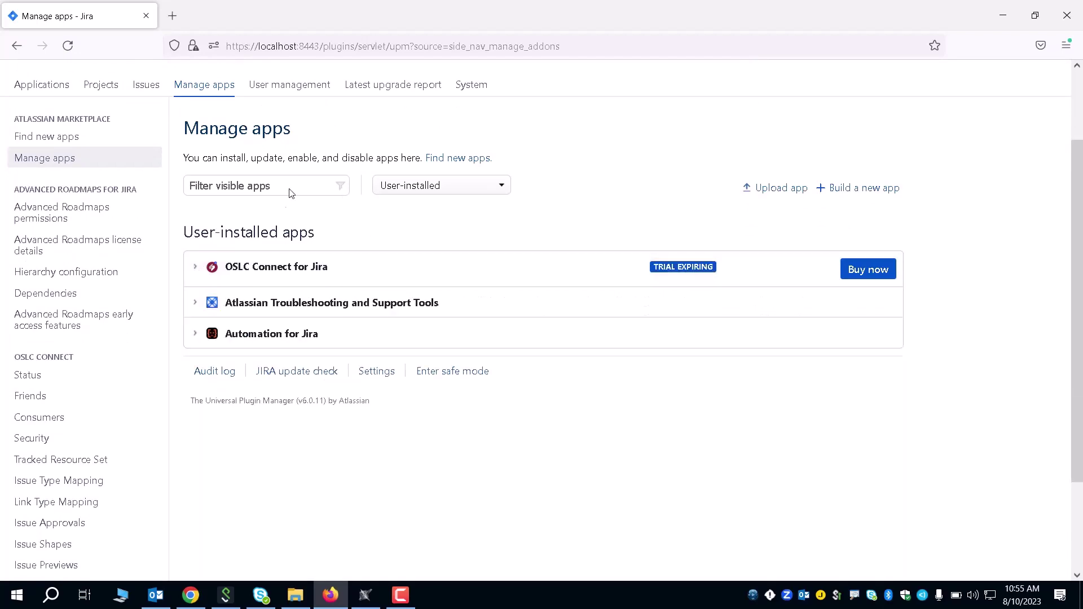
{"action": "scroll", "coordinate": [107, 298], "scroll_direction": "down", "scroll_amount": 3}
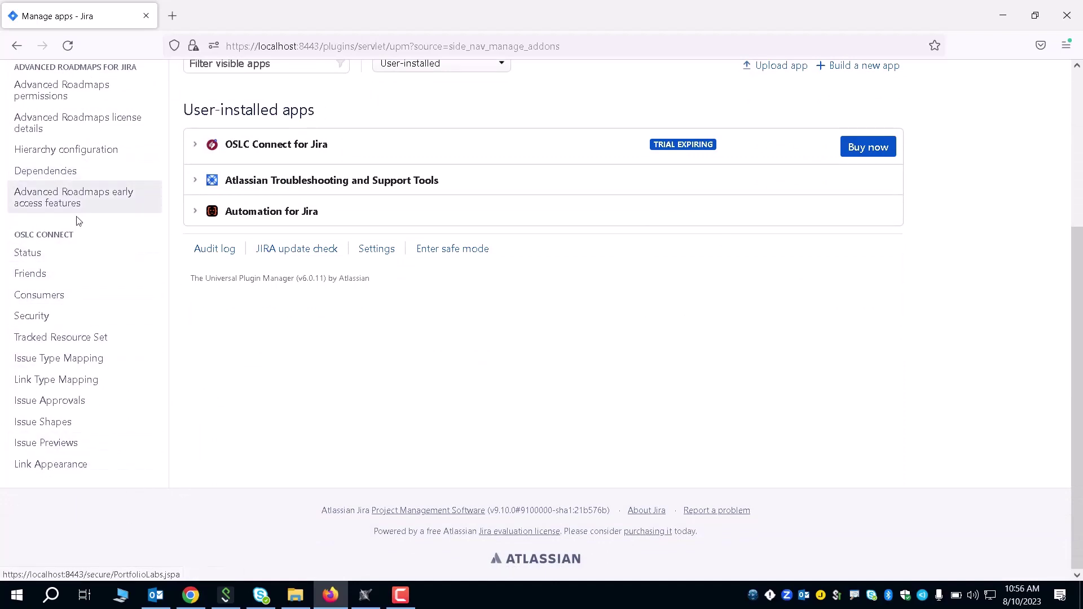
{"action": "scroll", "coordinate": [107, 308], "scroll_direction": "up", "scroll_amount": 1}
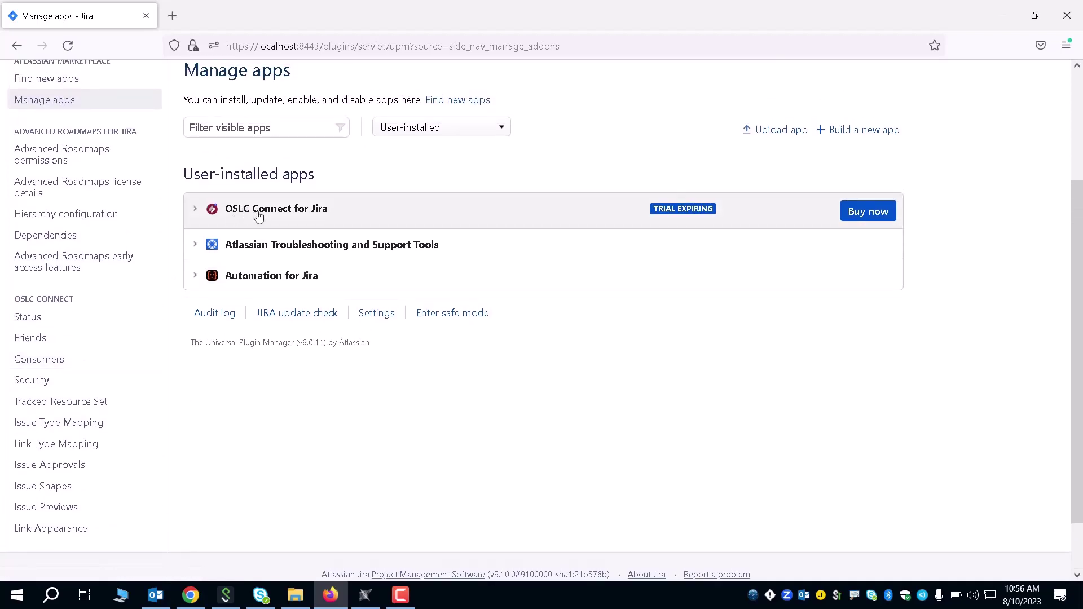
Step: Confirm the OSLC friend Team_TWC is OK, then return to the WDS Systems Requirements Review board
{"action": "left_click", "coordinate": [57, 340]}
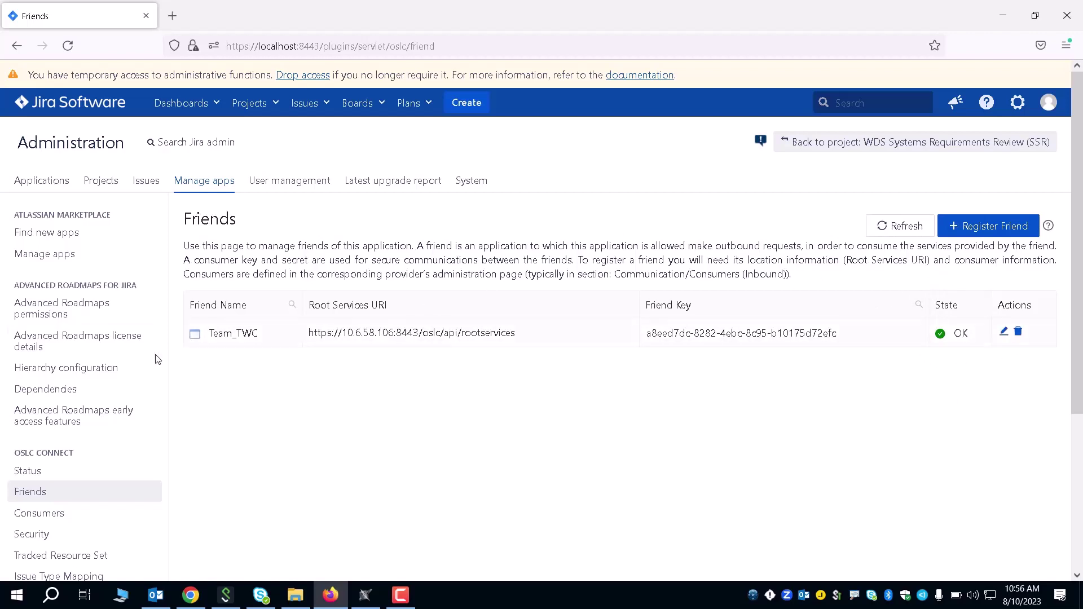
{"action": "scroll", "coordinate": [113, 395], "scroll_direction": "down", "scroll_amount": 1}
{"action": "scroll", "coordinate": [125, 409], "scroll_direction": "up", "scroll_amount": 1}
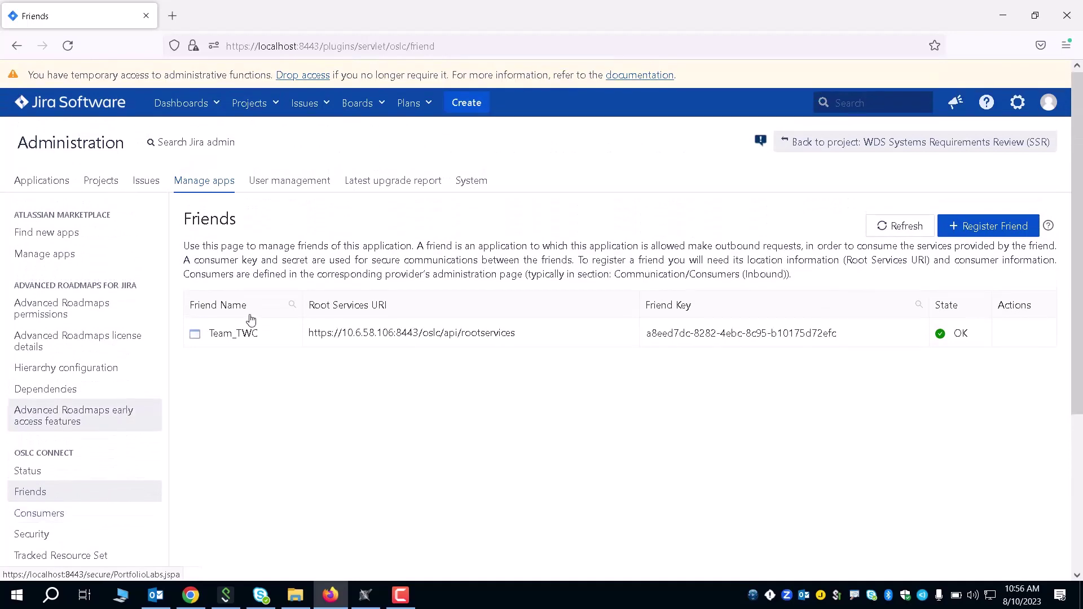
{"action": "left_click", "coordinate": [251, 106]}
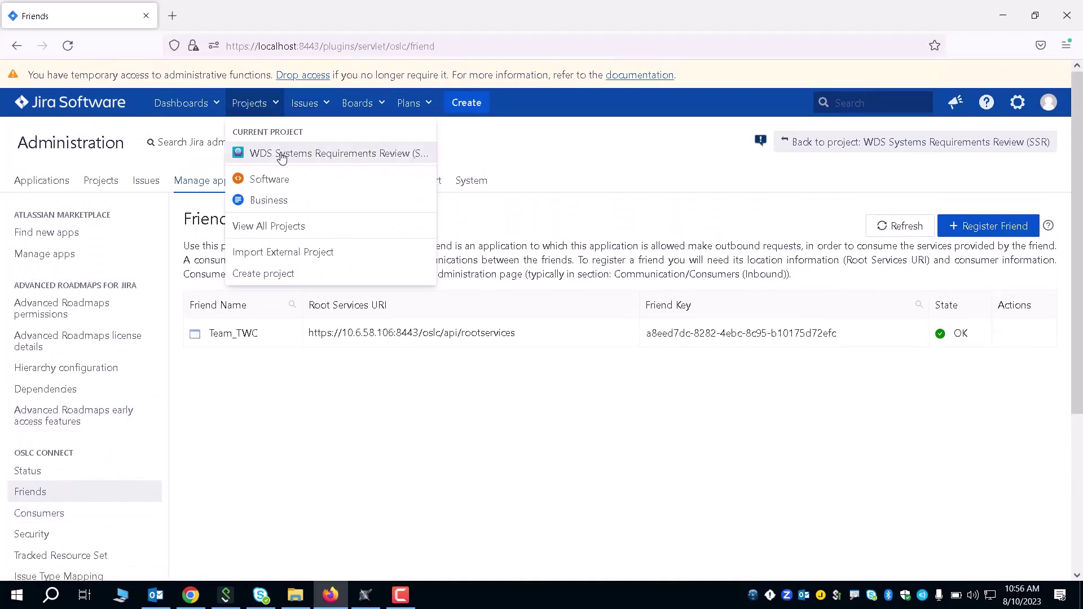
{"action": "left_click", "coordinate": [278, 154]}
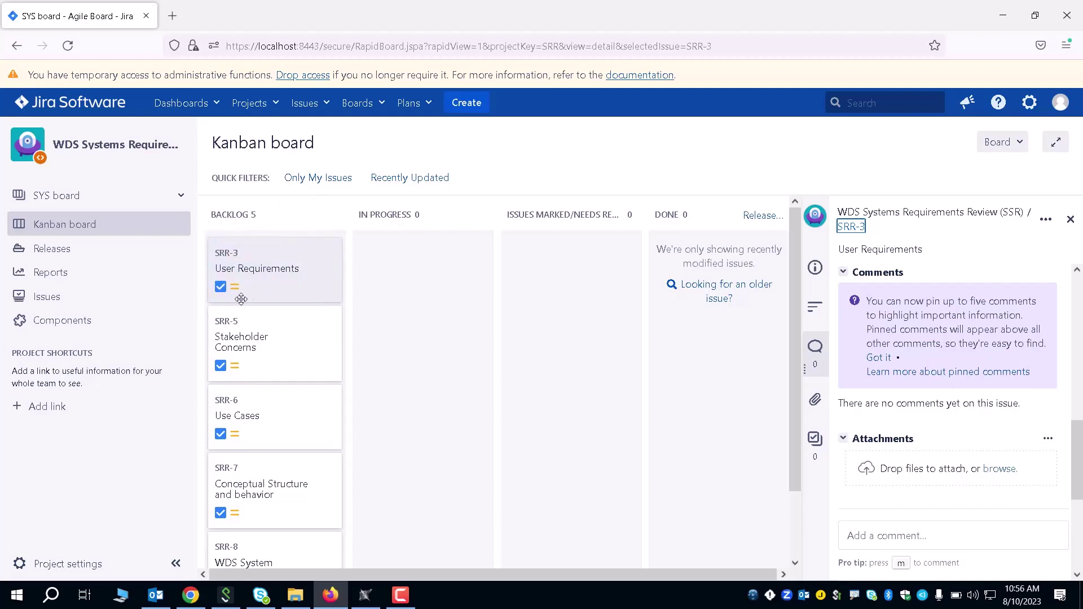
Step: Open SRR-3's full issue page, check its linked architecture element in Cameo, then open Project settings
{"action": "left_click", "coordinate": [283, 267]}
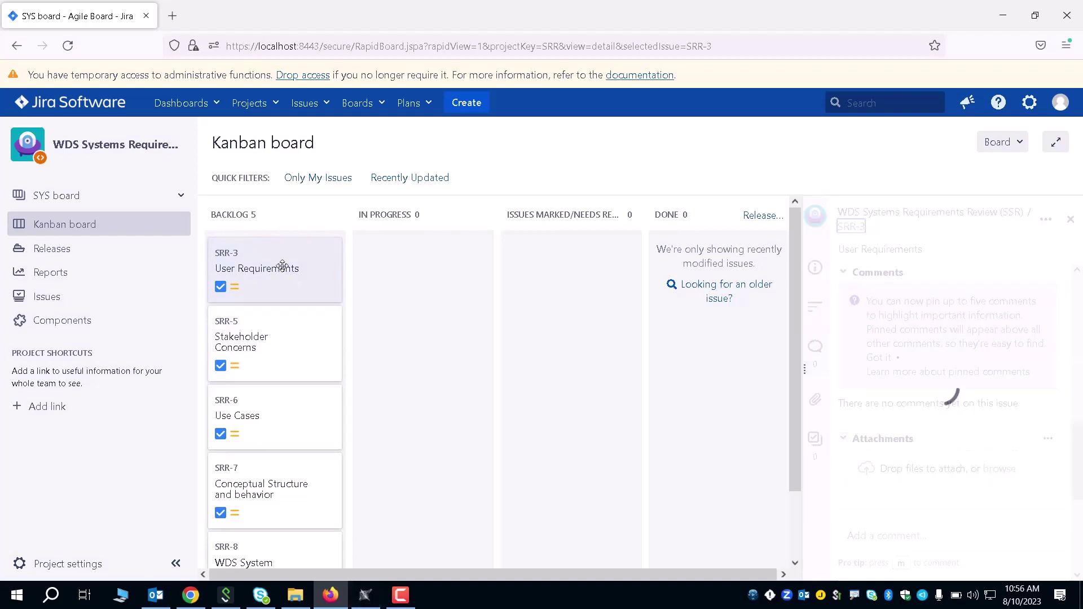
{"action": "left_click", "coordinate": [850, 227]}
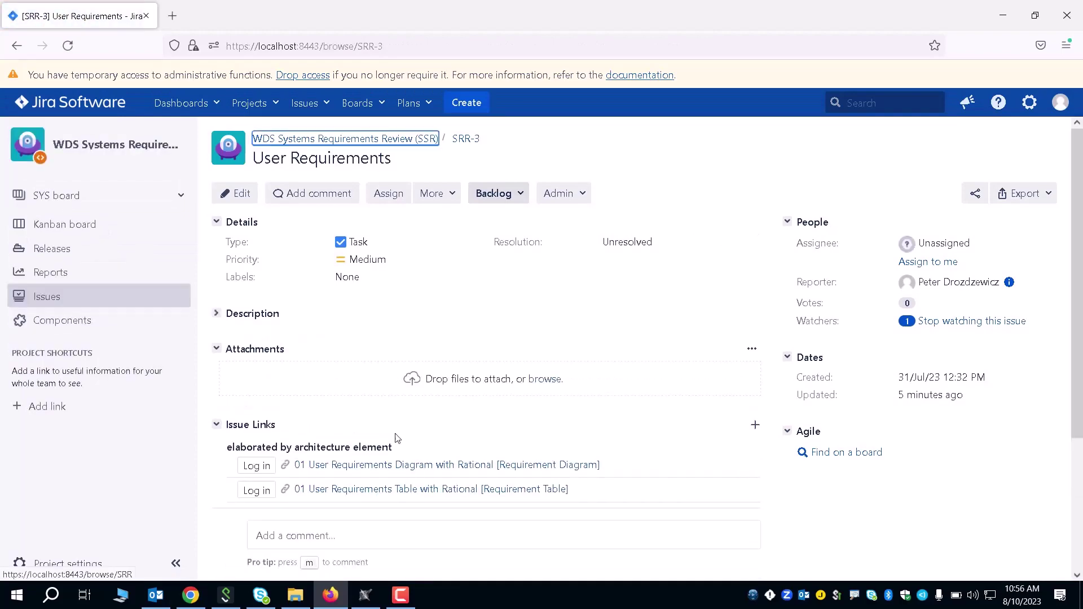
{"action": "left_click", "coordinate": [303, 464]}
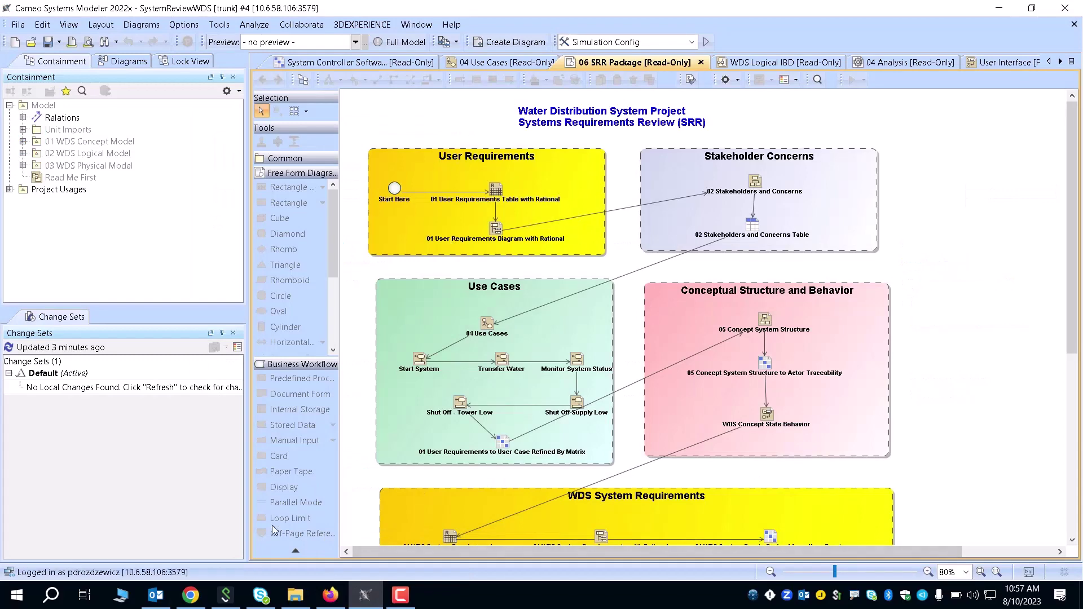
{"action": "left_click", "coordinate": [330, 594]}
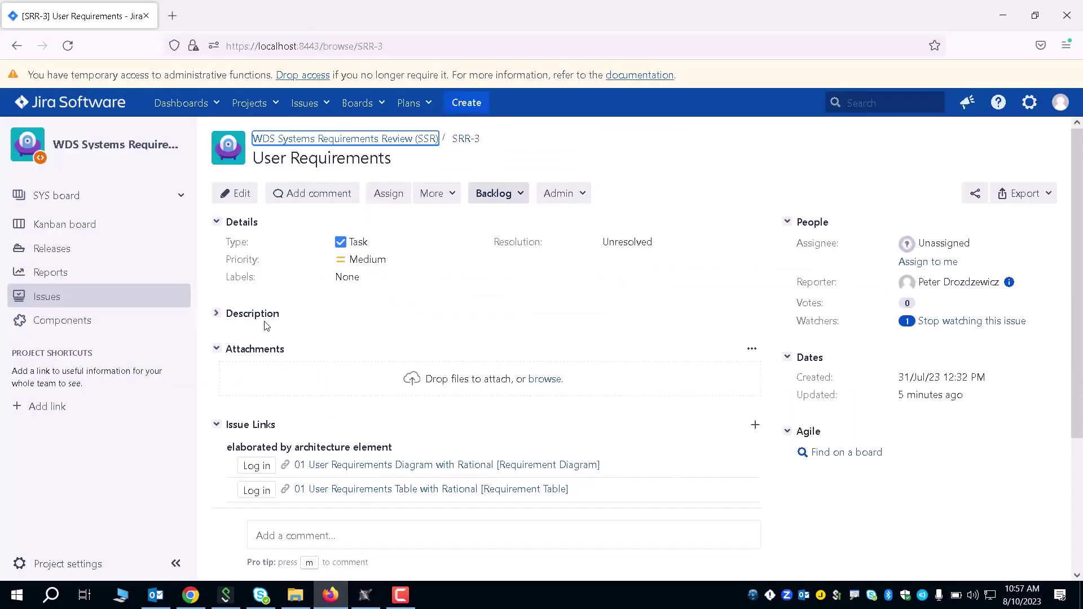
{"action": "left_click", "coordinate": [79, 564]}
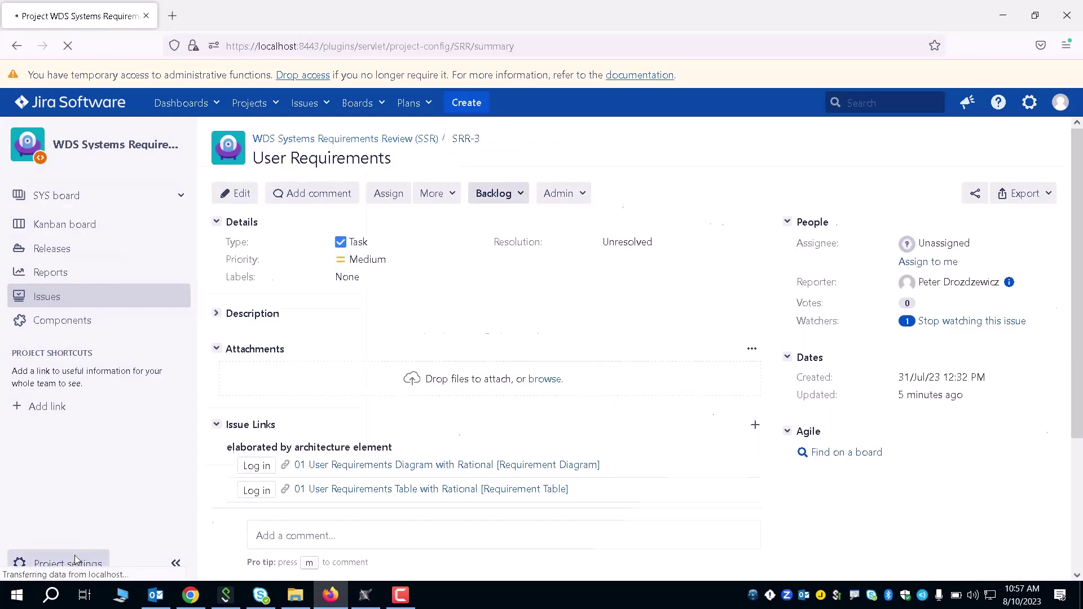
Step: Review the project's three OSLC artifact container associations, then return to the Kanban board
{"action": "scroll", "coordinate": [324, 337], "scroll_direction": "down", "scroll_amount": 2}
{"action": "scroll", "coordinate": [318, 291], "scroll_direction": "down", "scroll_amount": 6}
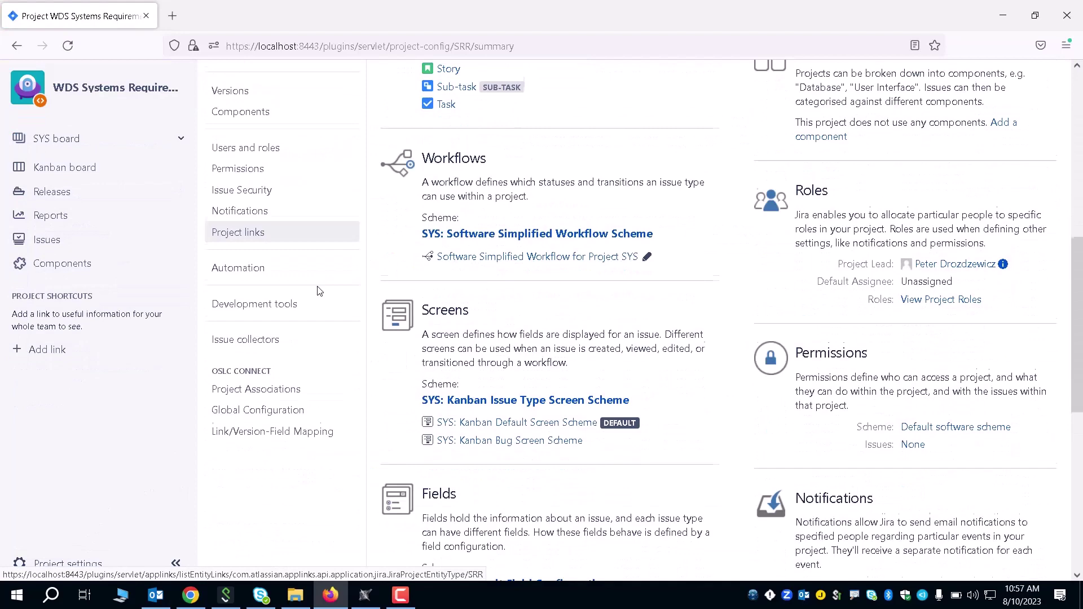
{"action": "left_click", "coordinate": [289, 385]}
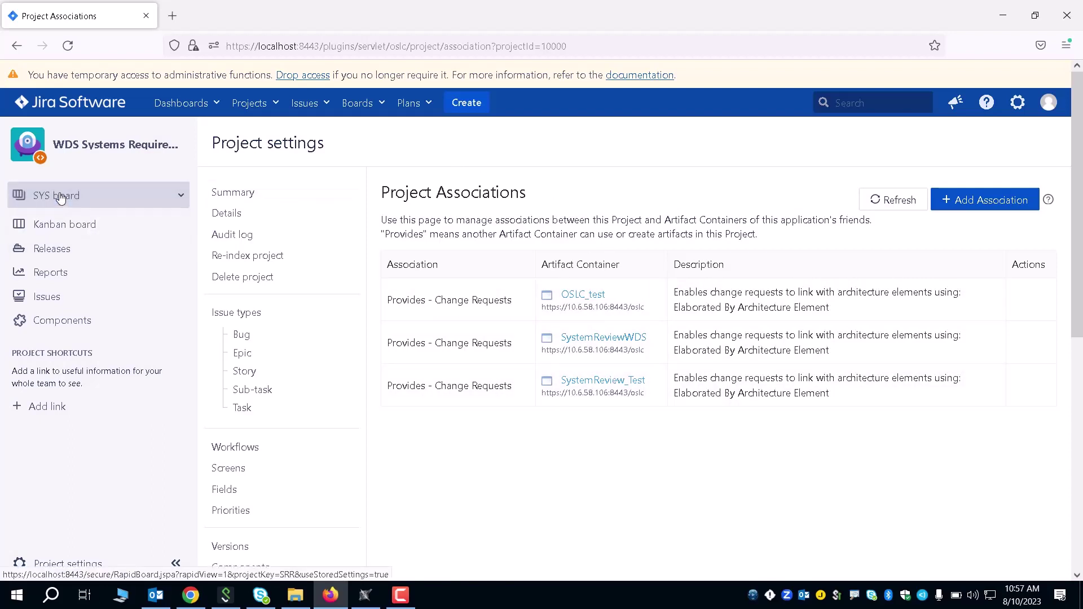
{"action": "left_click", "coordinate": [82, 225]}
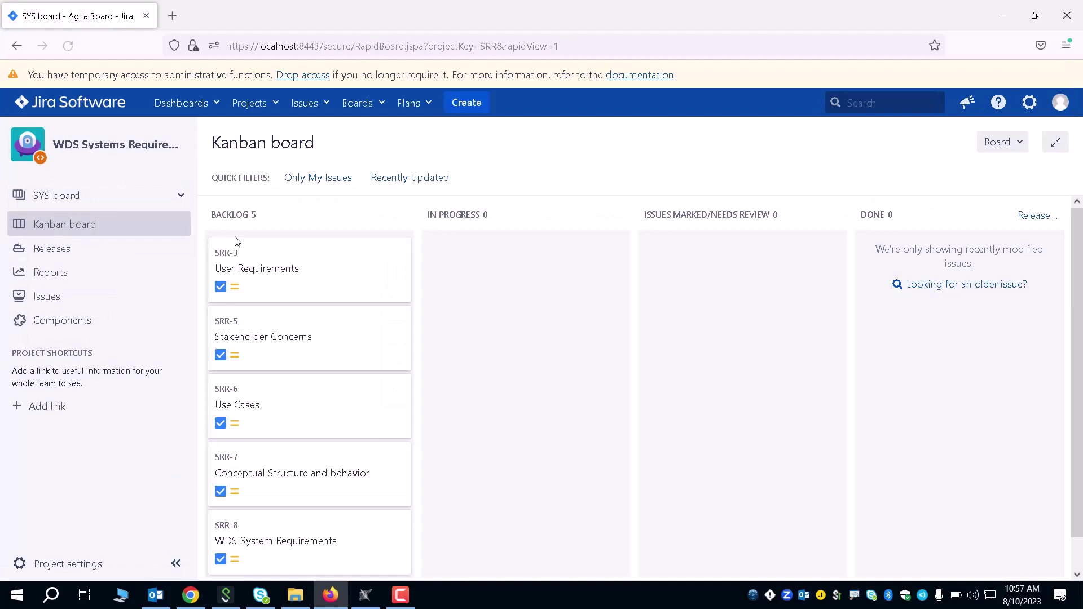
Step: Open SRR-3 User Requirements' full issue page from its card and scroll to the Issue Links
{"action": "left_click", "coordinate": [324, 263]}
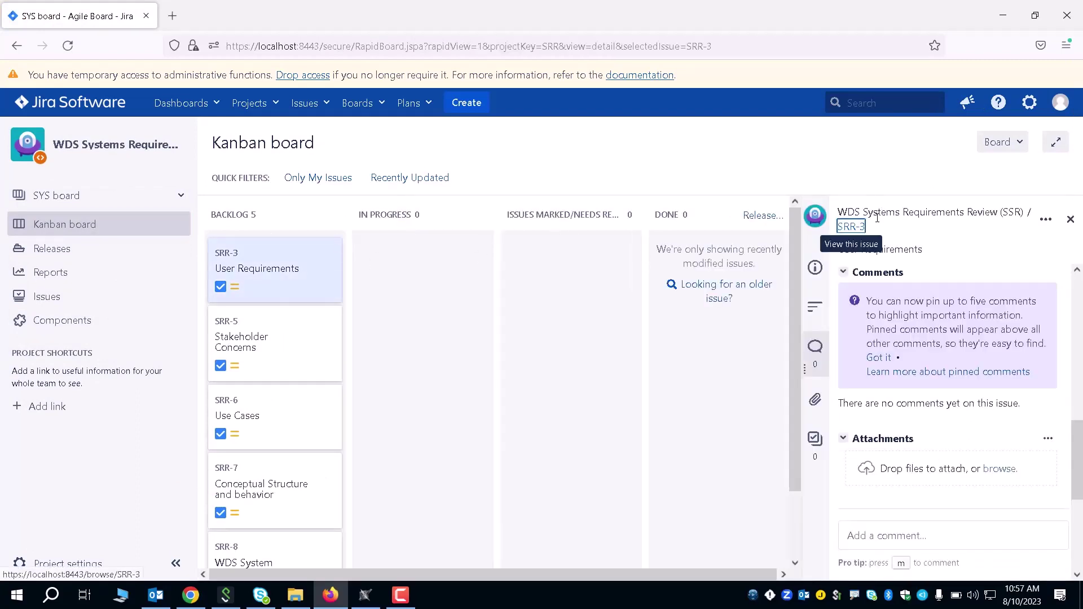
{"action": "left_click", "coordinate": [868, 228]}
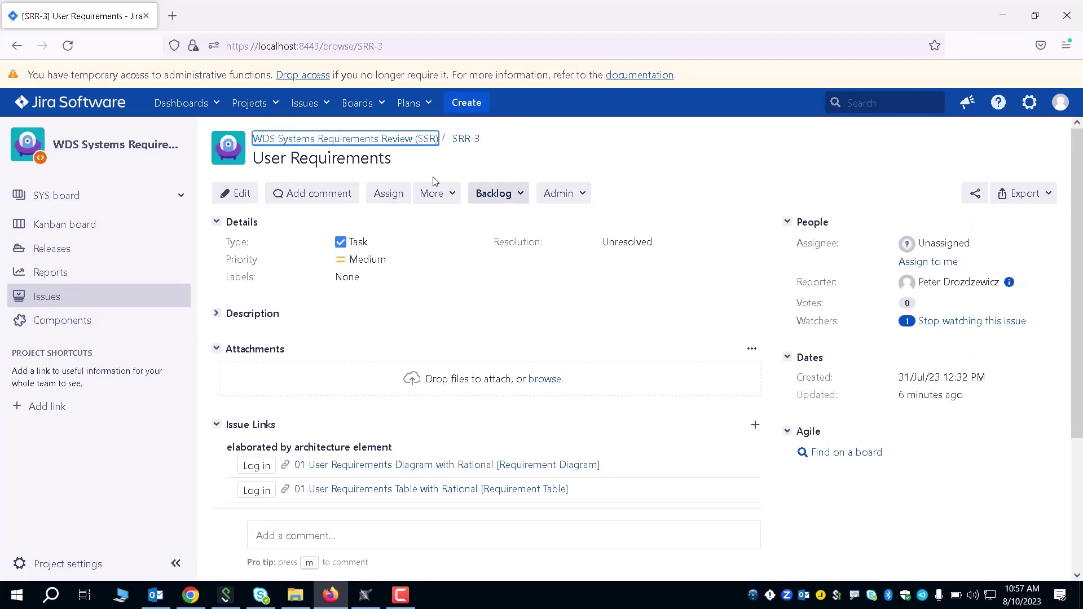
{"action": "scroll", "coordinate": [536, 366], "scroll_direction": "down", "scroll_amount": 2}
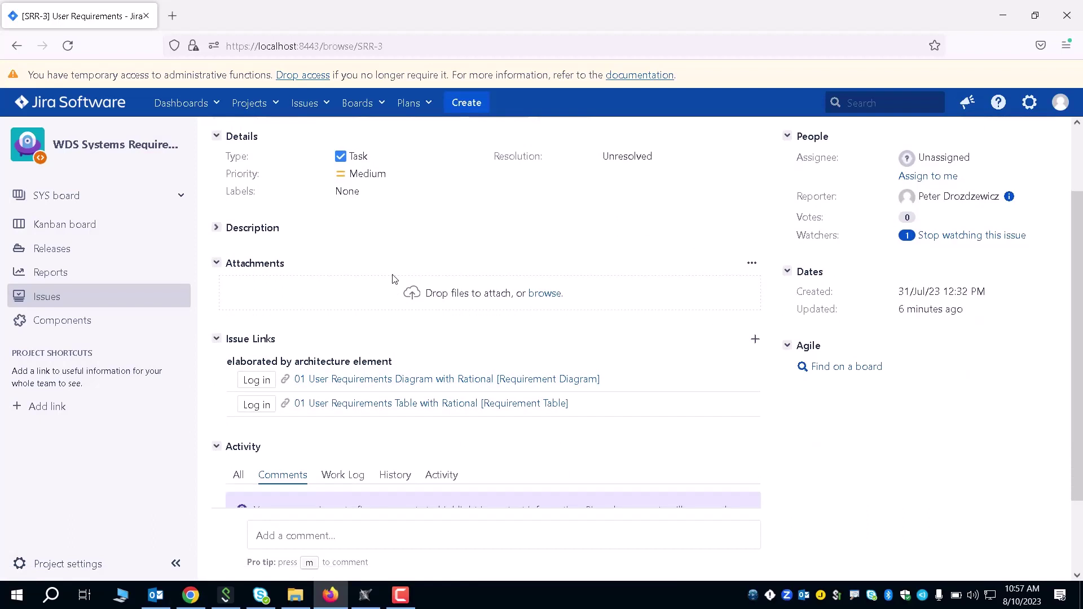
Step: Sign in to Teamwork Cloud with the account username and password, allow Jira access, and decline saving the login
{"action": "left_click", "coordinate": [260, 380]}
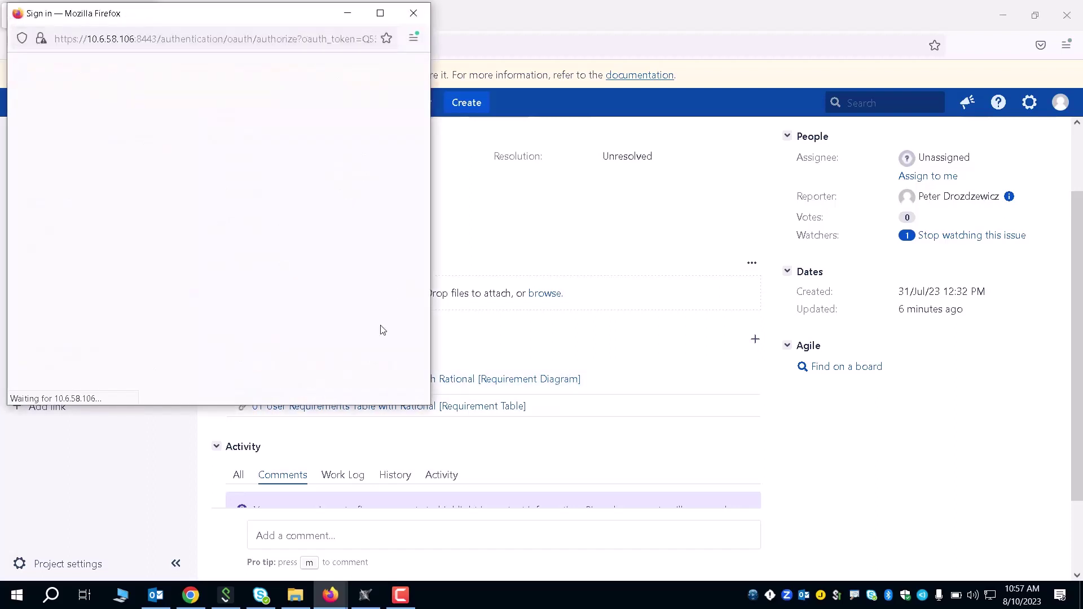
{"action": "left_click", "coordinate": [199, 210]}
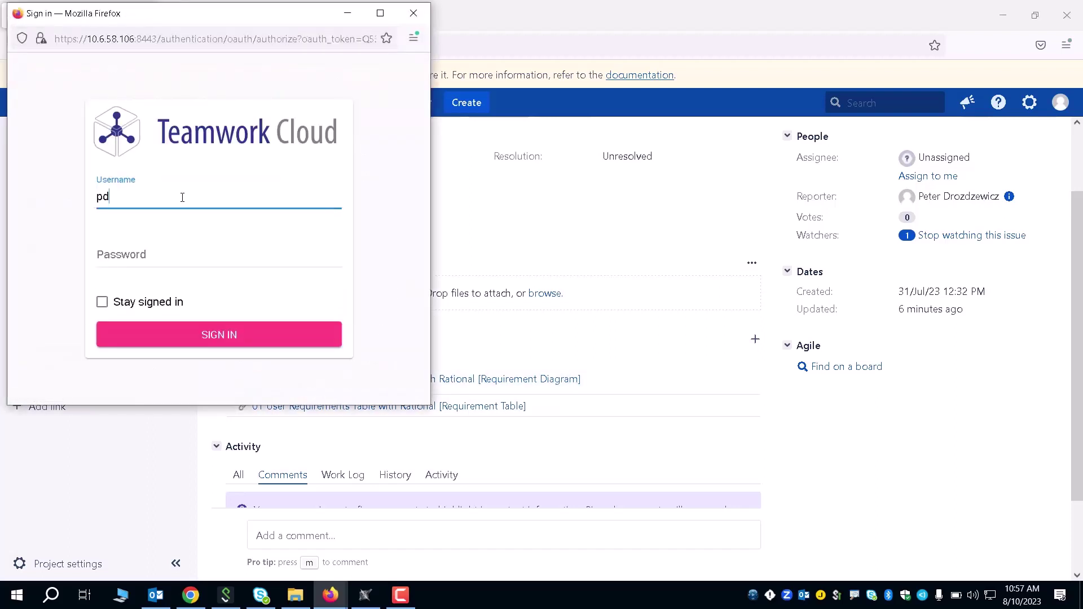
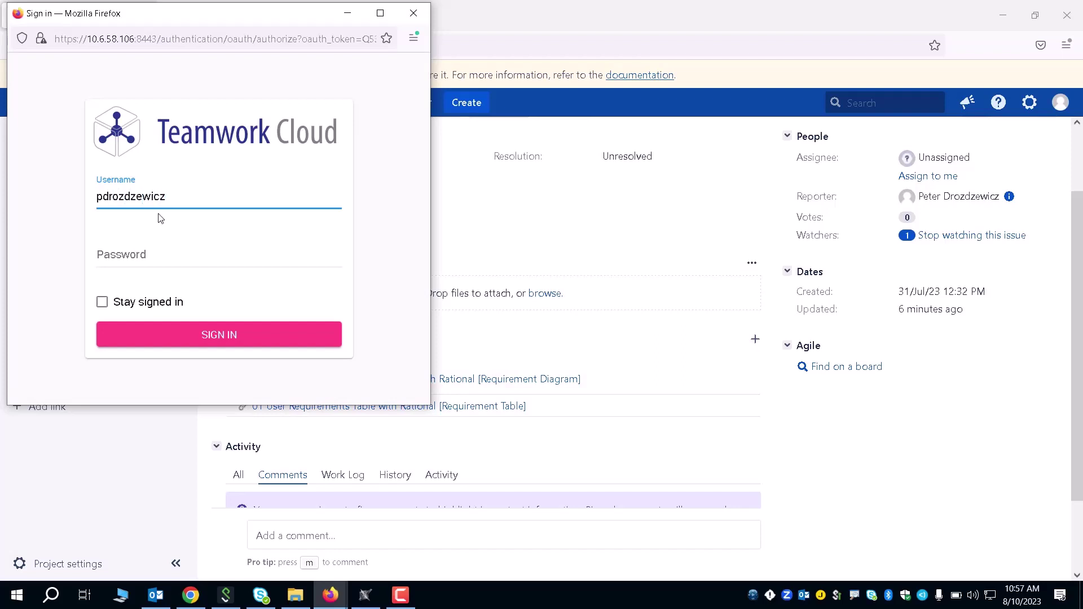
{"action": "left_click", "coordinate": [124, 254]}
{"action": "type", "text": "••"}
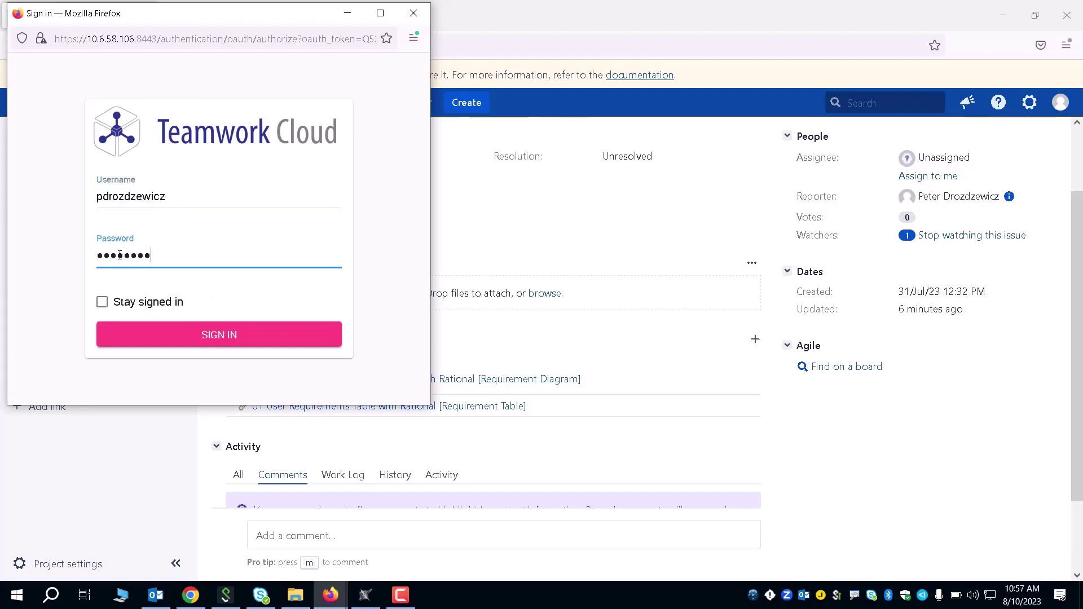
{"action": "key", "text": "Return"}
{"action": "left_click", "coordinate": [228, 306]}
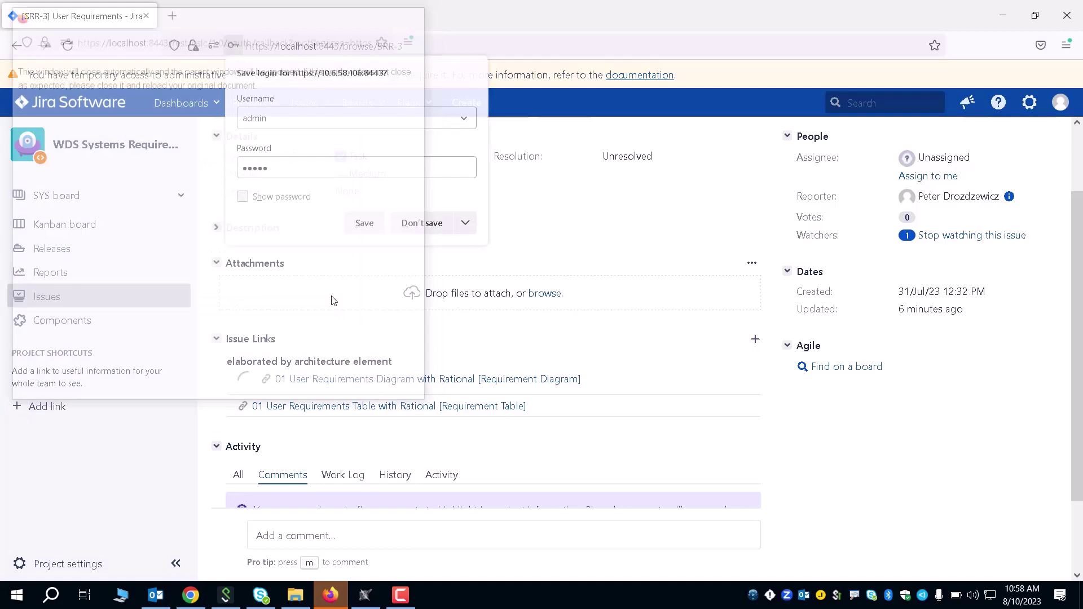
{"action": "left_click", "coordinate": [364, 222]}
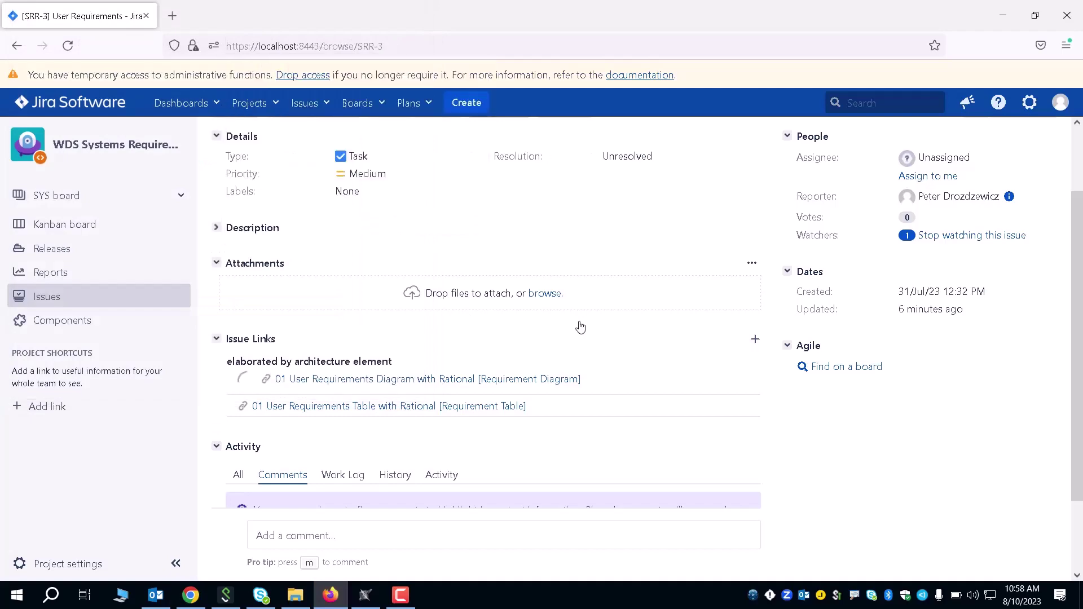
{"action": "scroll", "coordinate": [575, 318], "scroll_direction": "up", "scroll_amount": 2}
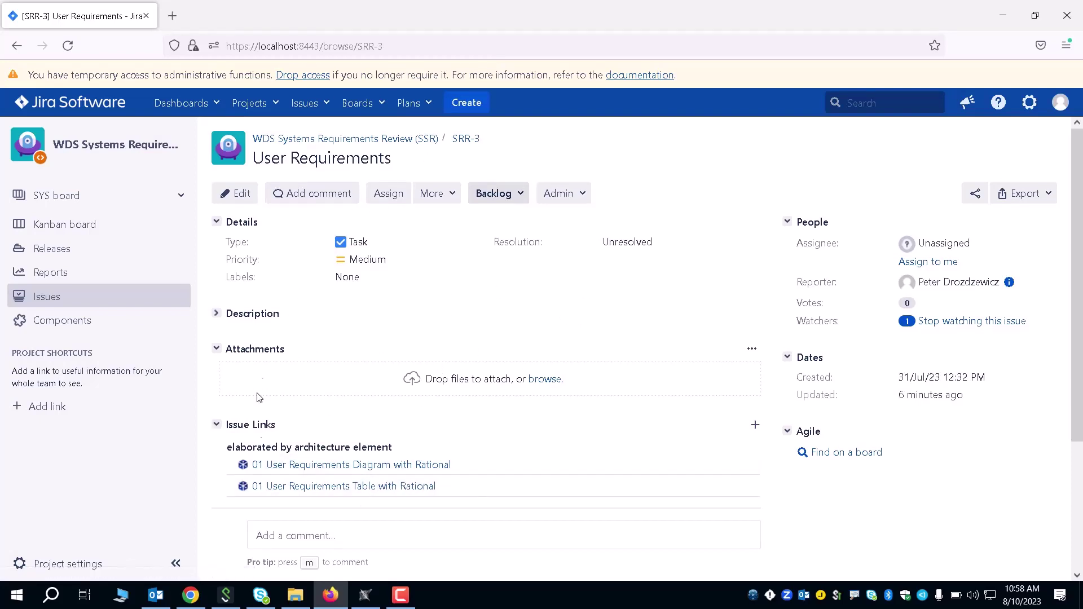
{"action": "left_click", "coordinate": [431, 193]}
{"action": "scroll", "coordinate": [450, 338], "scroll_direction": "down", "scroll_amount": 2}
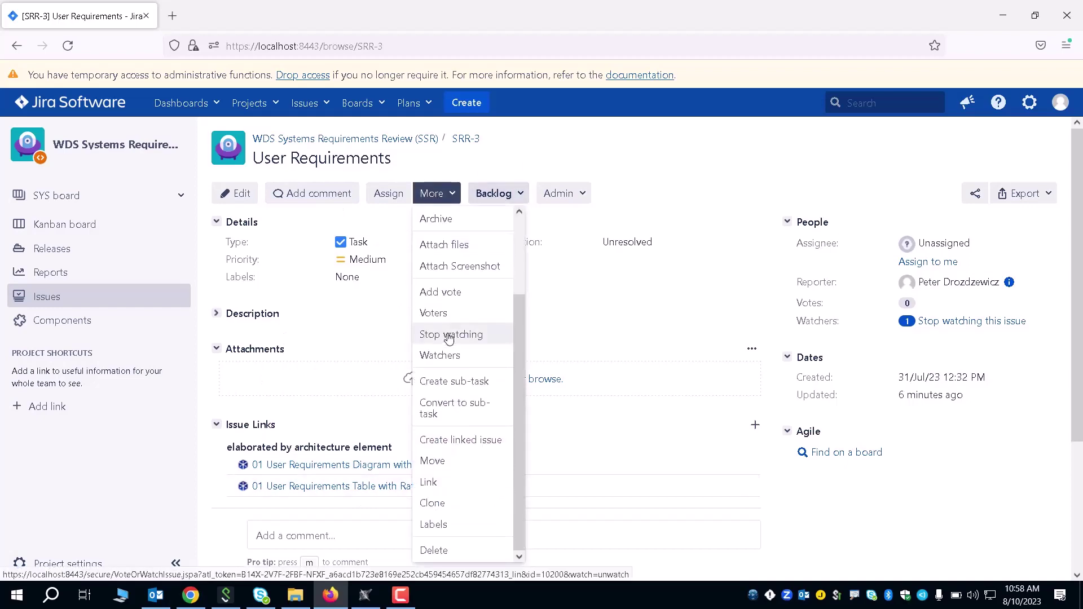
{"action": "scroll", "coordinate": [448, 337], "scroll_direction": "down", "scroll_amount": 2}
{"action": "left_click", "coordinate": [452, 368]}
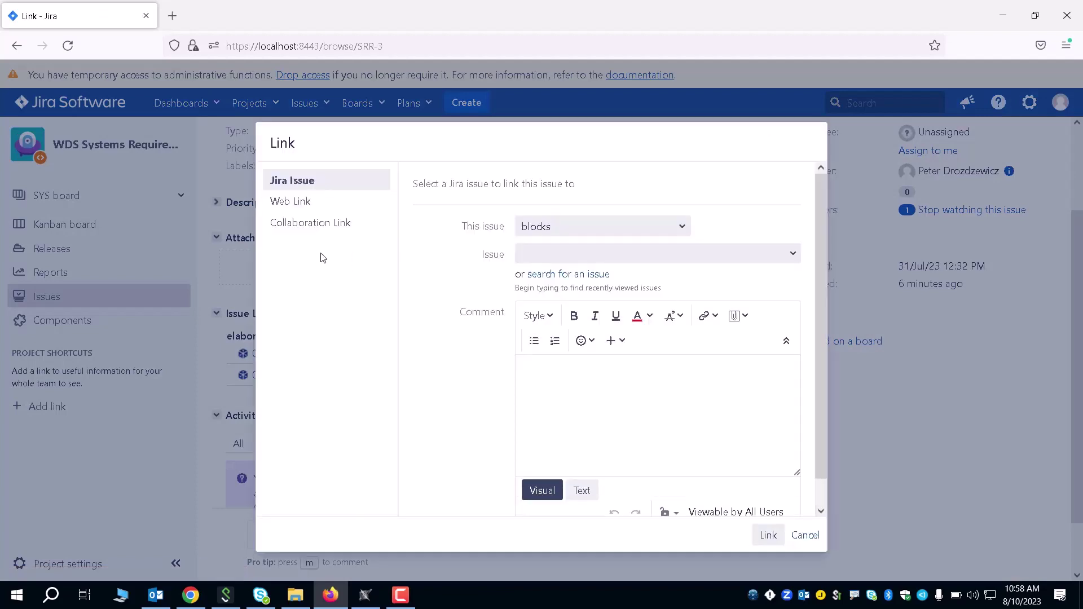
{"action": "left_click", "coordinate": [287, 229]}
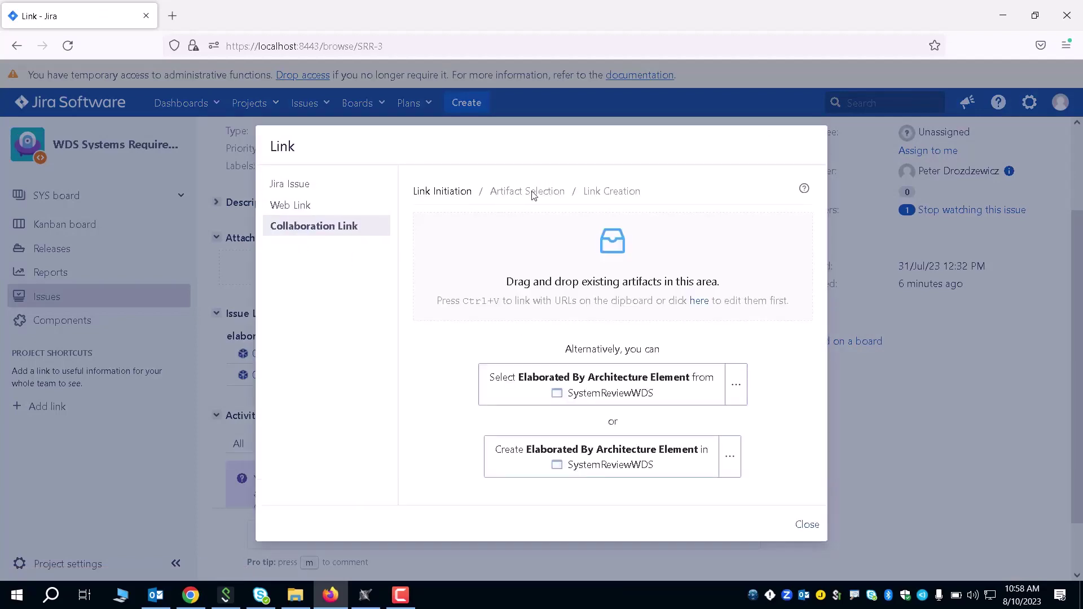
{"action": "left_click", "coordinate": [666, 395]}
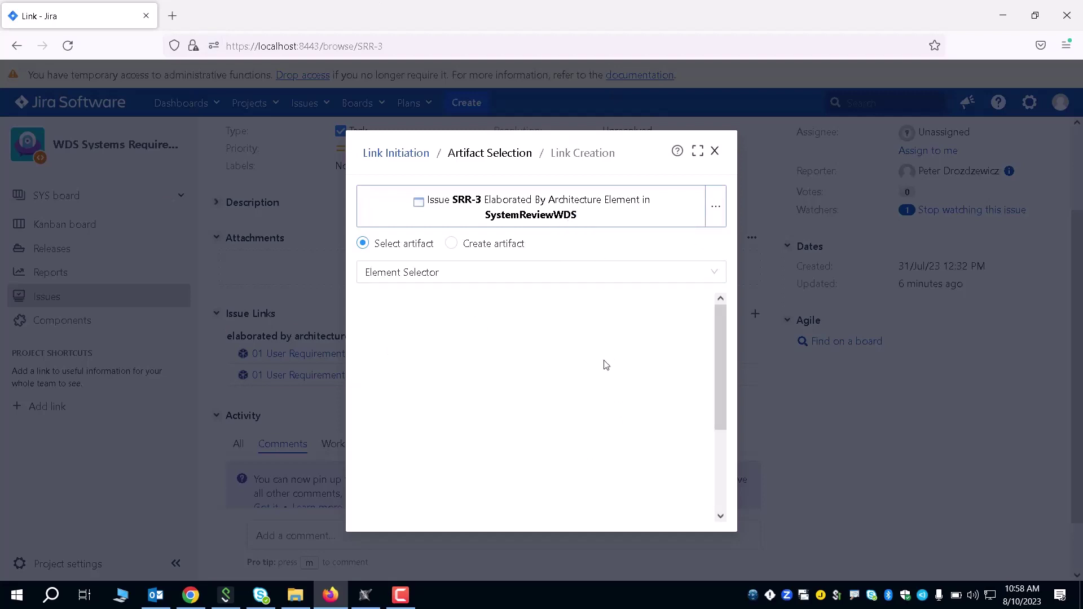
{"action": "left_click", "coordinate": [716, 207]}
{"action": "mouse_move", "coordinate": [653, 255]}
{"action": "left_click", "coordinate": [787, 272]}
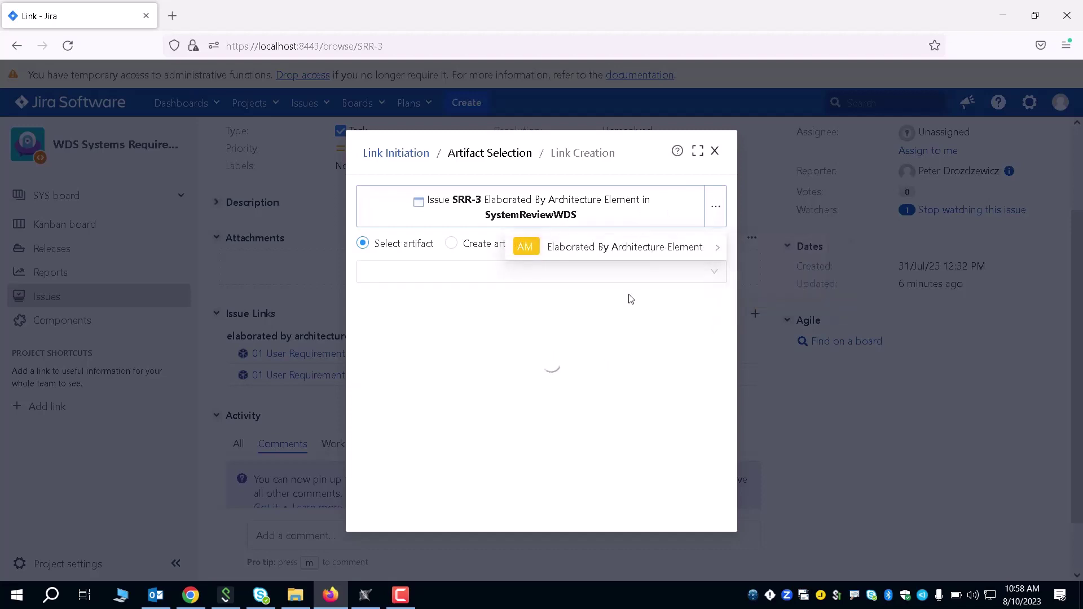
{"action": "scroll", "coordinate": [578, 411], "scroll_direction": "down", "scroll_amount": 3}
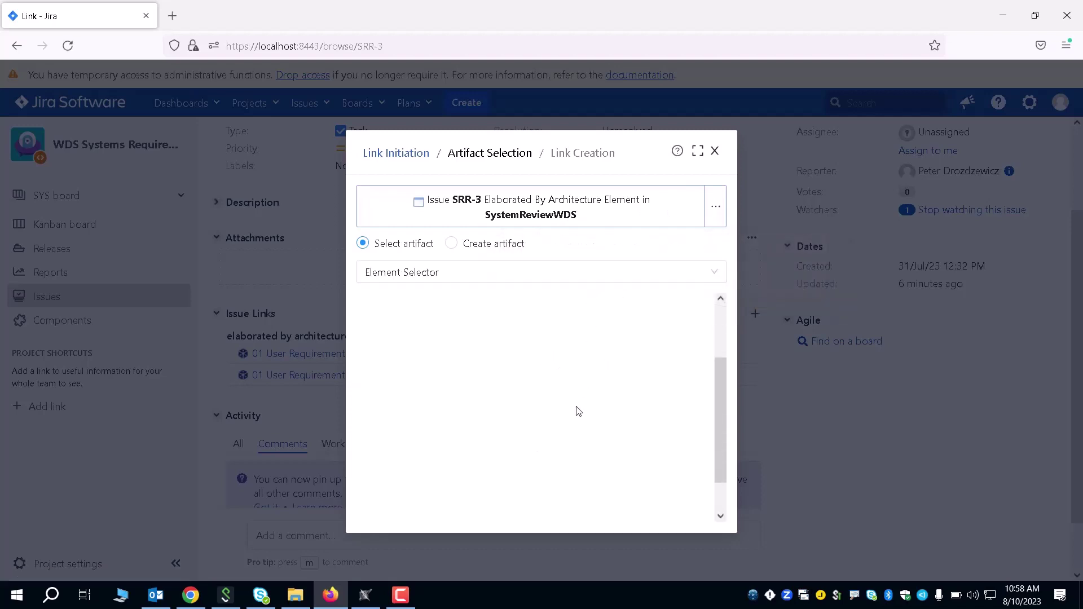
{"action": "scroll", "coordinate": [569, 395], "scroll_direction": "up", "scroll_amount": 3}
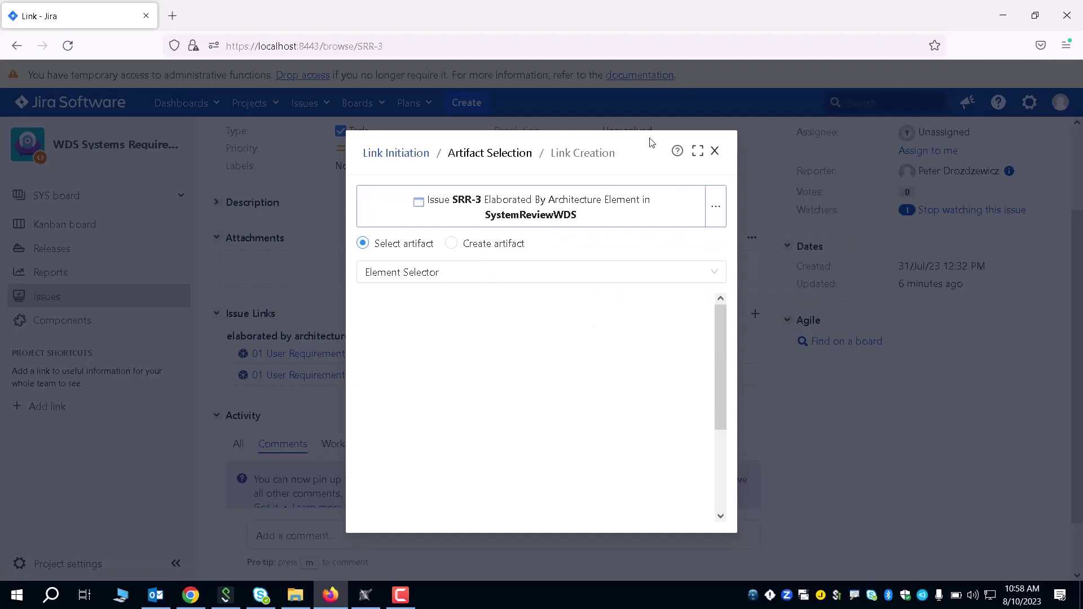
{"action": "left_click", "coordinate": [715, 152]}
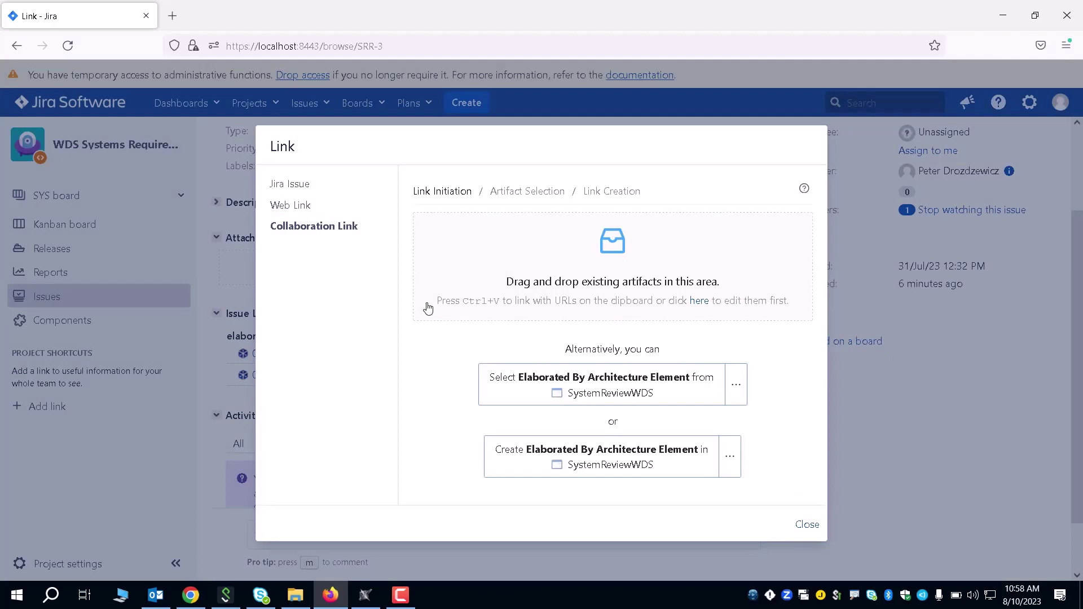
{"action": "left_click", "coordinate": [810, 524]}
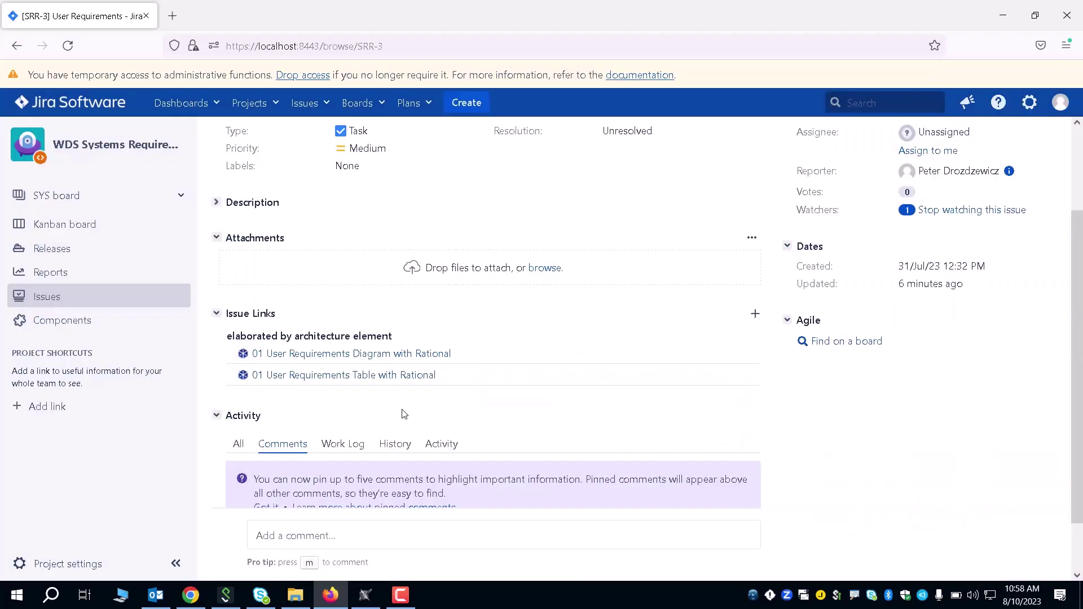
{"action": "left_click", "coordinate": [300, 370]}
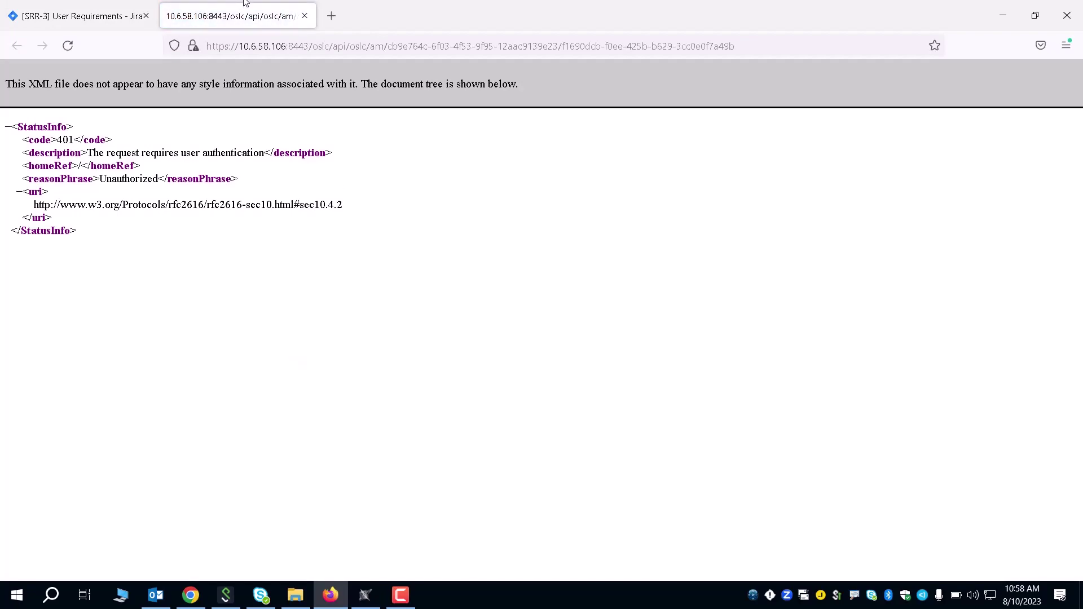
{"action": "left_click", "coordinate": [304, 16]}
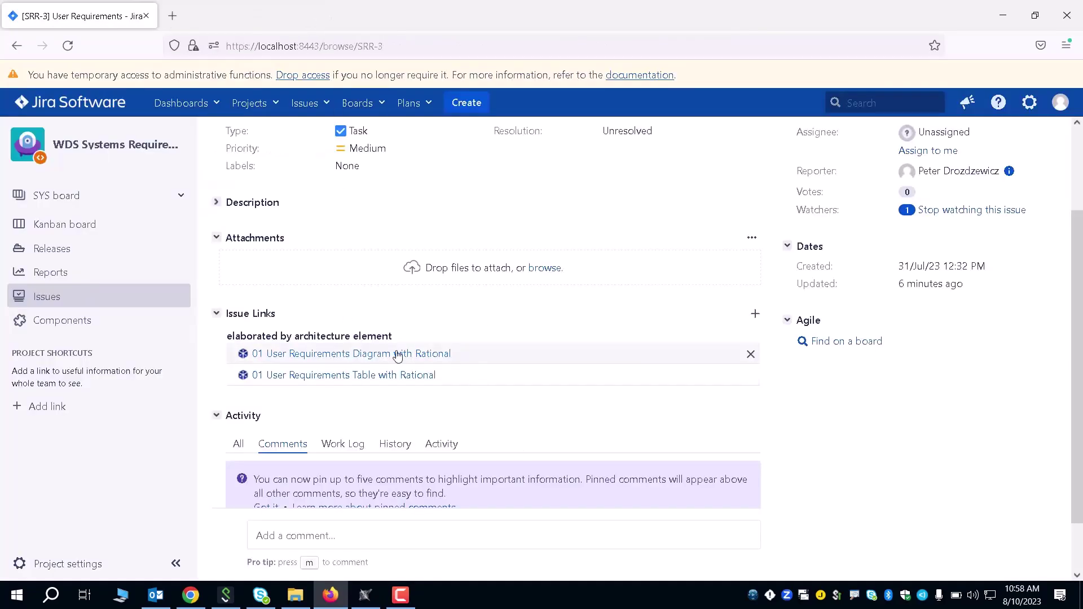